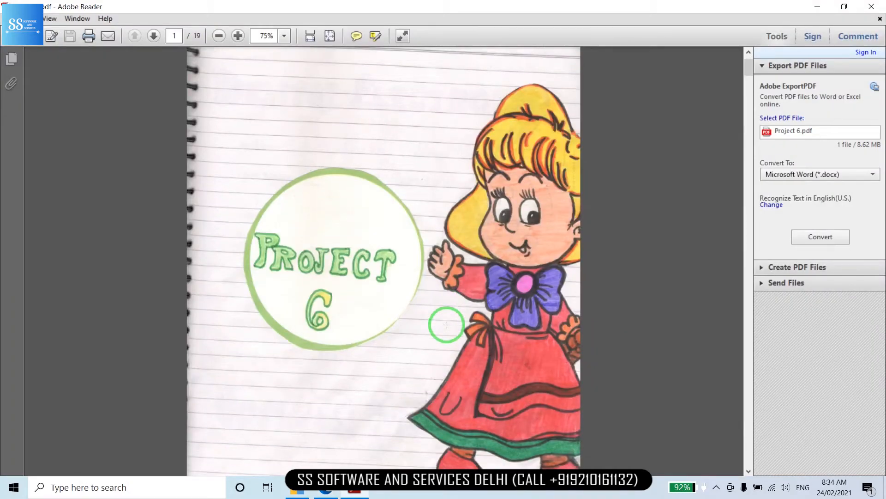
Scroll down through Project 6.pdf past the invoices to the Cash Book and PNB Bank pages
scroll(447, 325, down, 10)
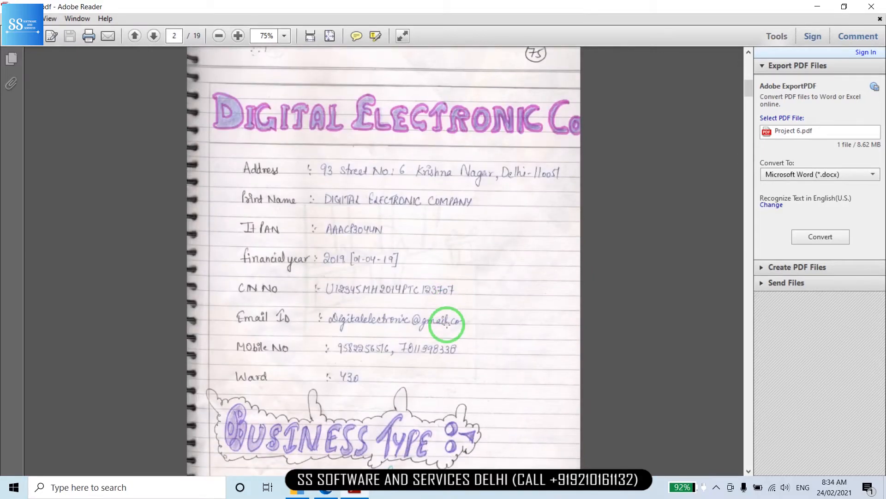
scroll(446, 325, down, 10)
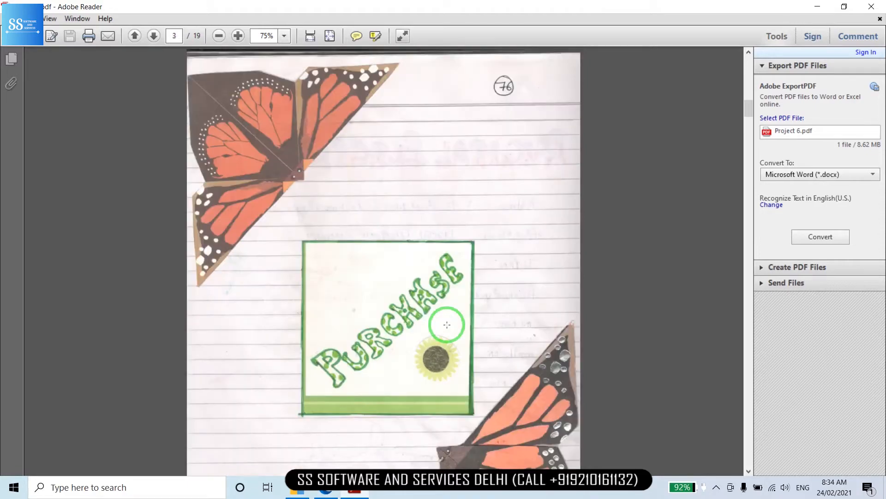
scroll(447, 324, down, 20)
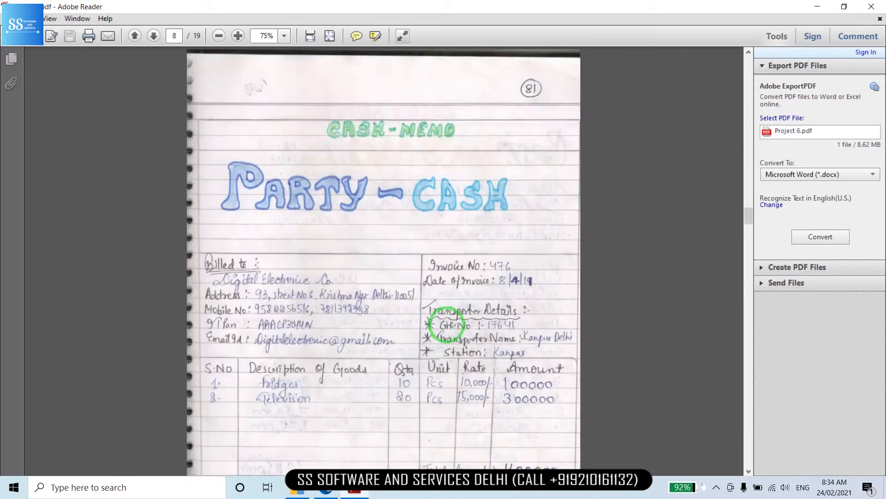
scroll(446, 325, down, 10)
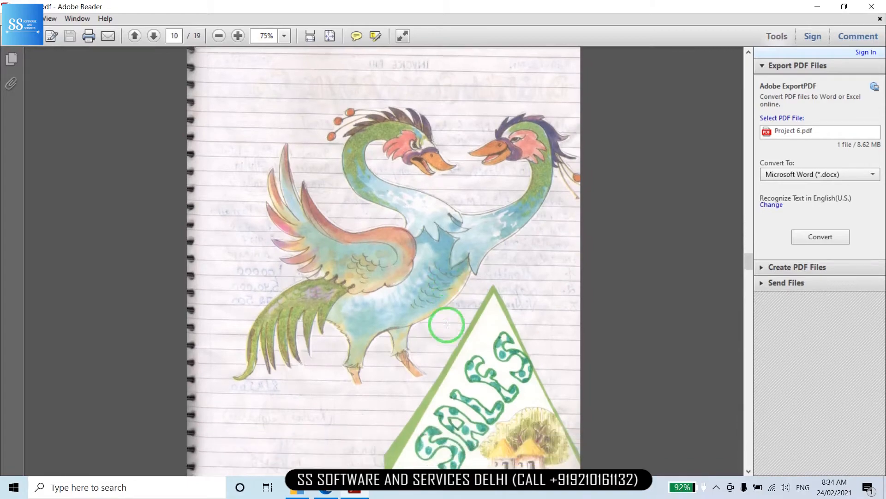
scroll(447, 325, down, 15)
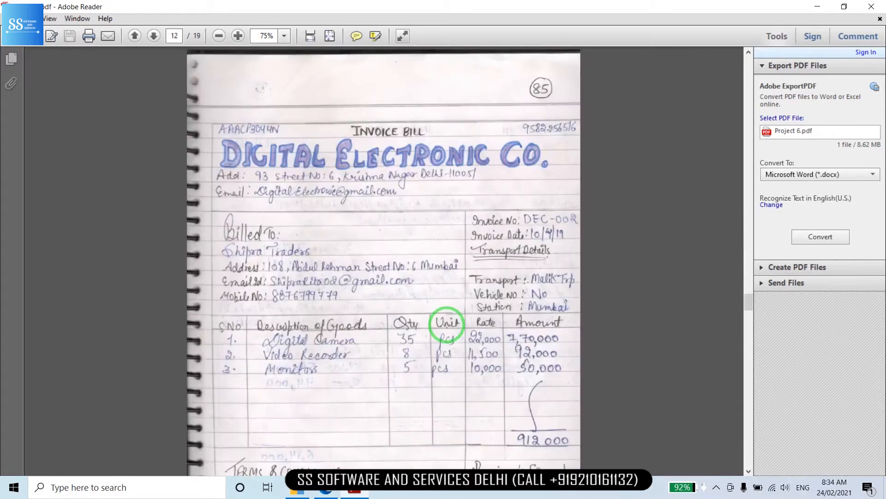
scroll(447, 324, down, 15)
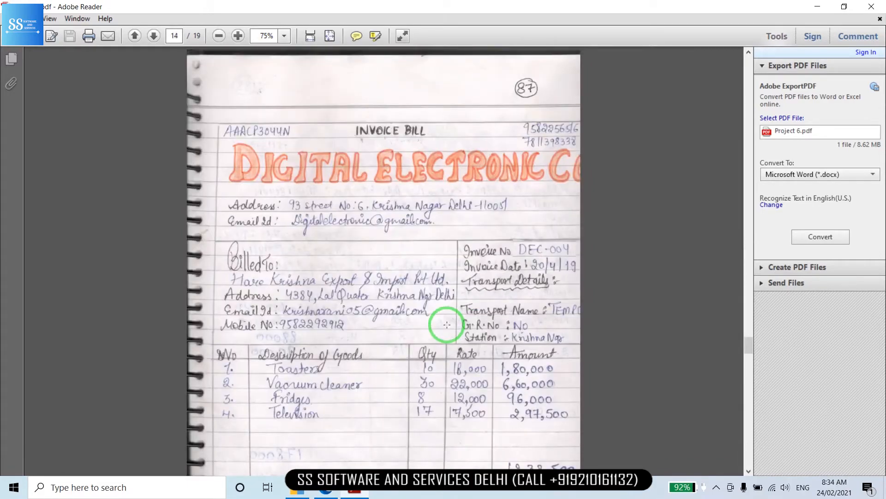
scroll(447, 324, down, 15)
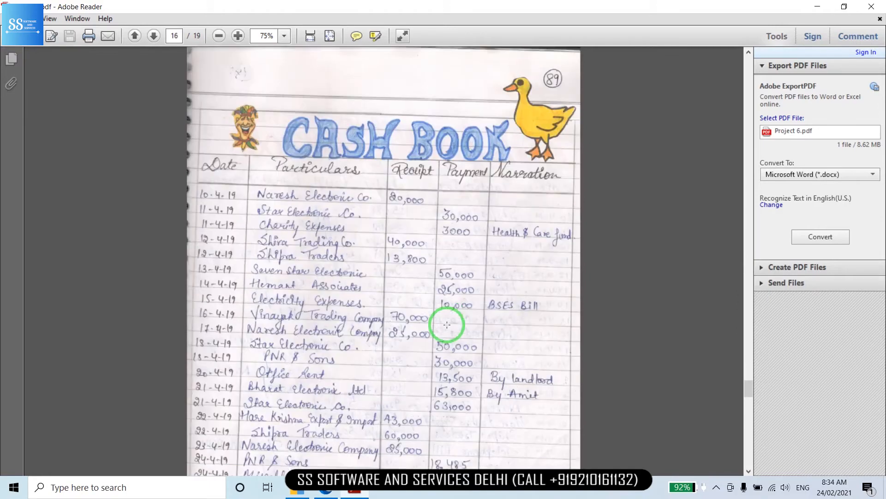
scroll(447, 324, down, 1)
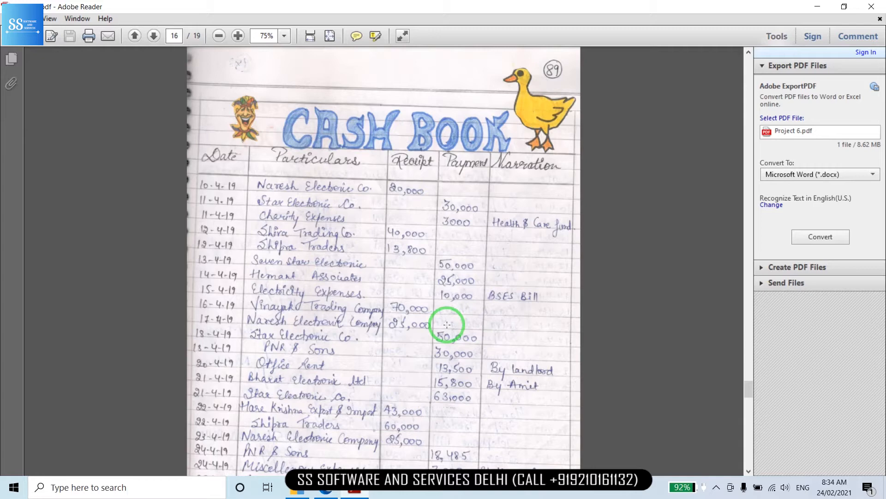
scroll(446, 324, down, 2)
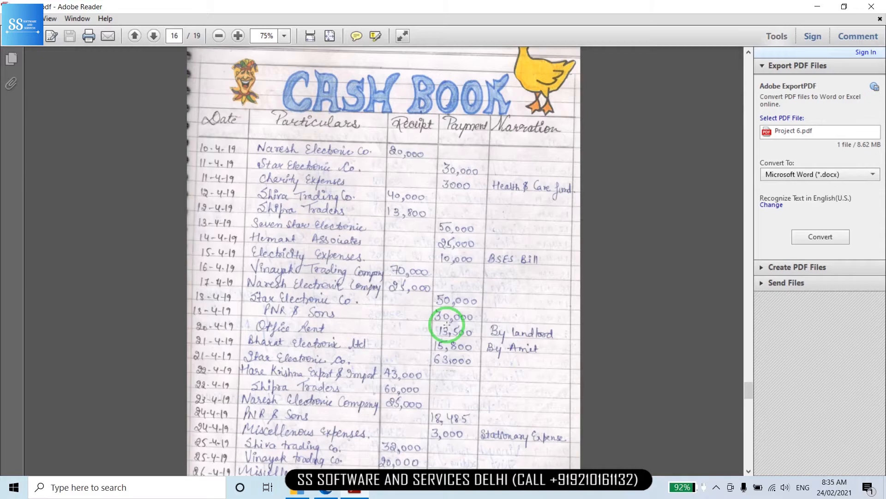
Return to page 16 of Project 6.pdf, the Cash Book with April 2019 receipts and payments
scroll(447, 324, down, 10)
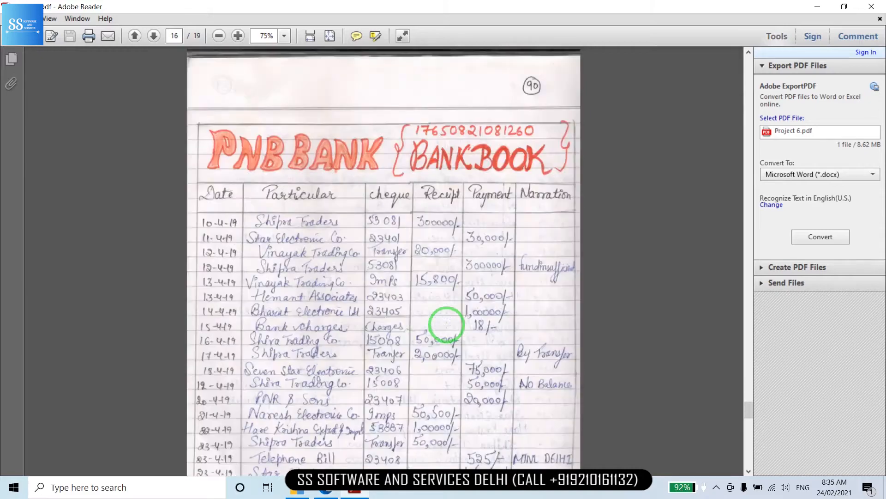
scroll(447, 324, down, 1)
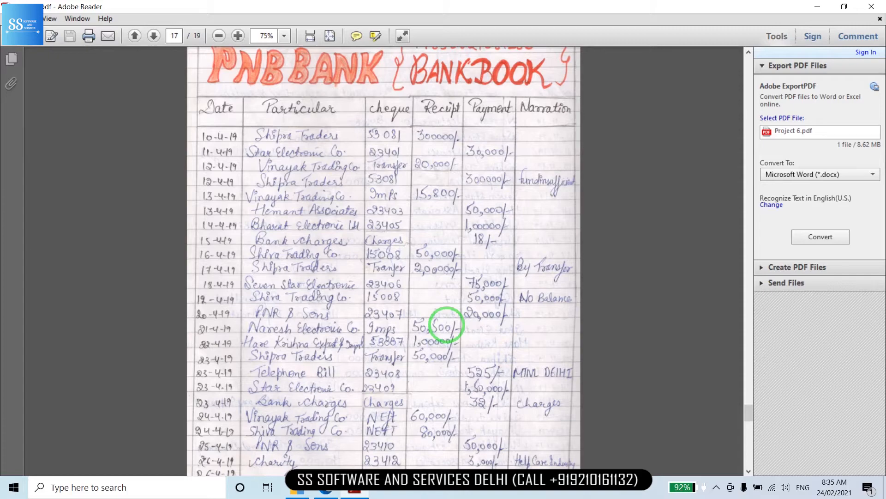
scroll(447, 325, up, 10)
scroll(447, 325, down, 2)
scroll(447, 326, down, 1)
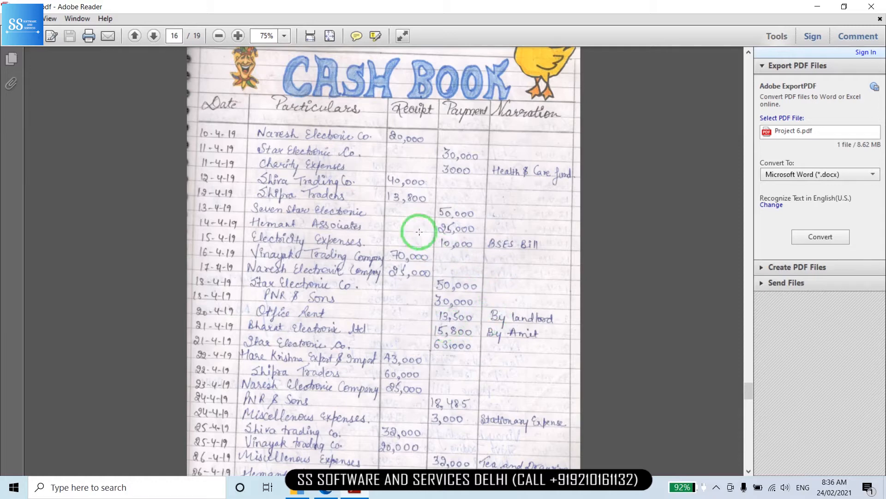
Mark the Cash Book's first Receipt column amounts, clear the marking, and switch to TallyPrime
drag(391, 111, 428, 238)
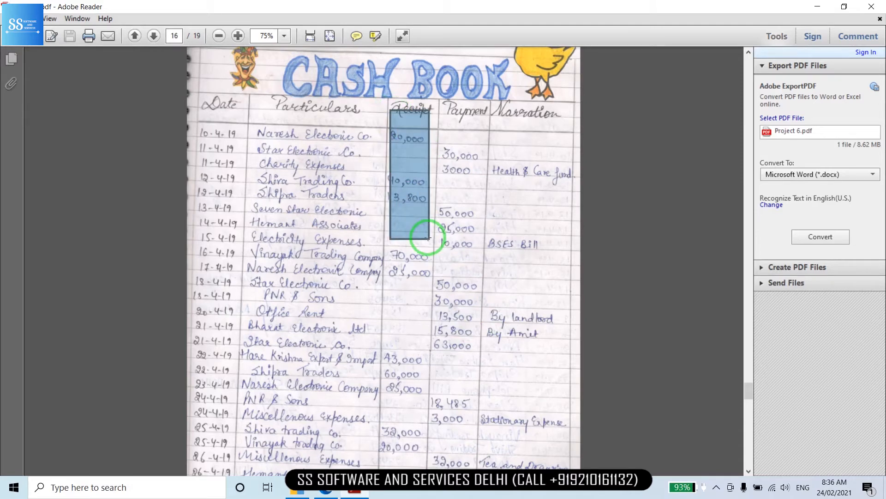
click(531, 196)
click(532, 197)
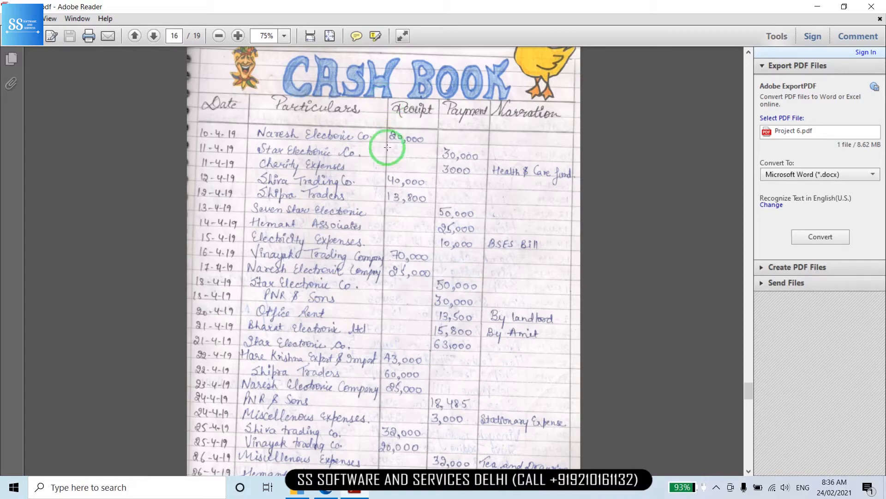
click(297, 488)
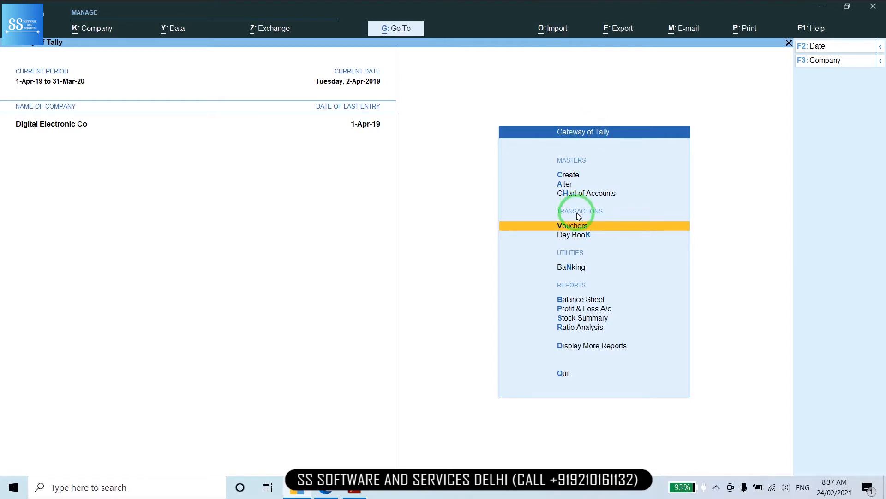
Start voucher entry from the Gateway of Tally, getting Payment voucher No. 1 dated 2-Apr-19
click(576, 227)
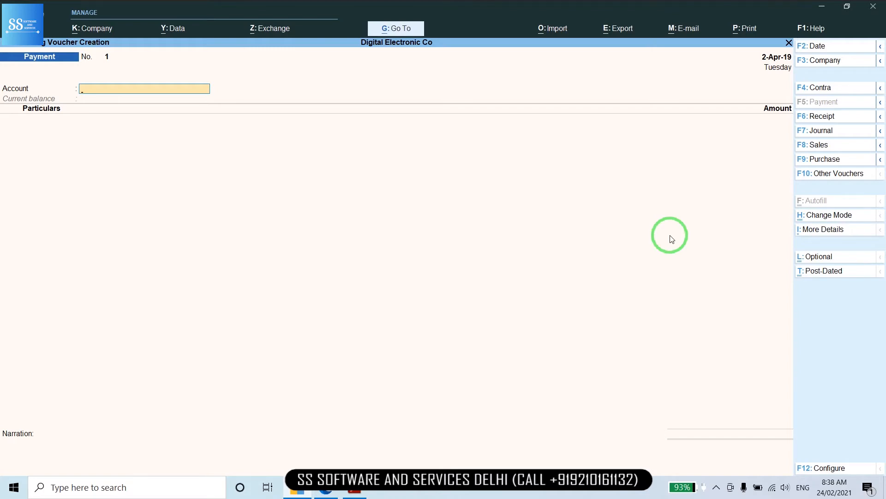
Pick Cash (1,00,000.00 Dr) as the paying account and Charity Expenses as the first Particulars ledger
text(CA)
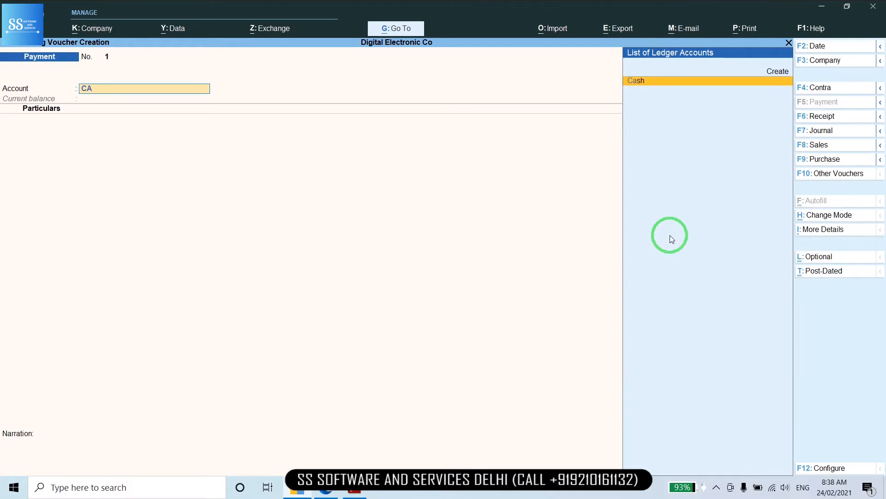
key(Return)
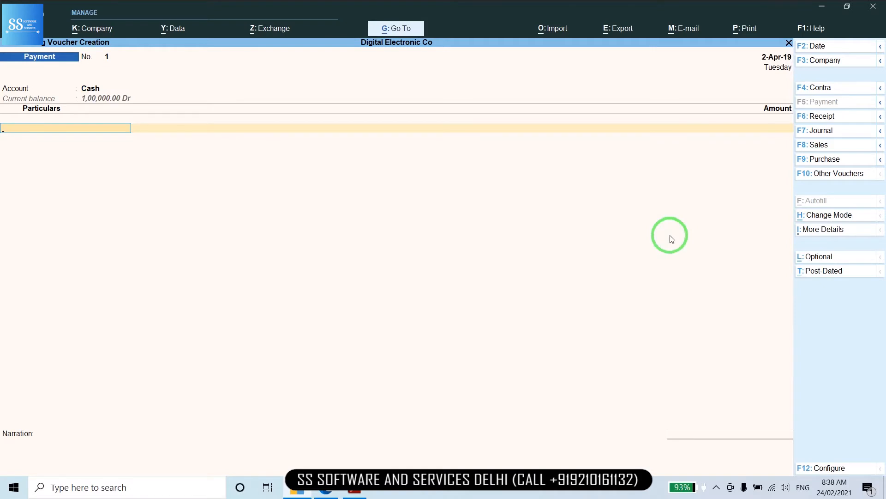
key(BackSpace)
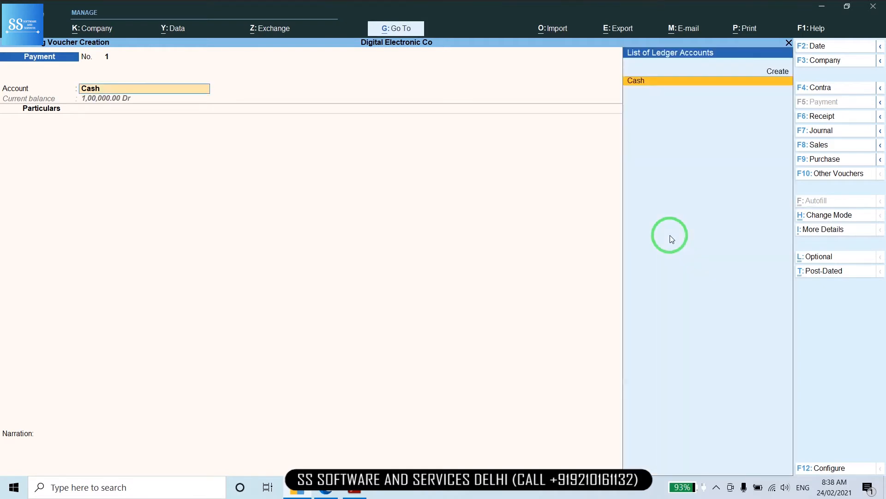
key(Return)
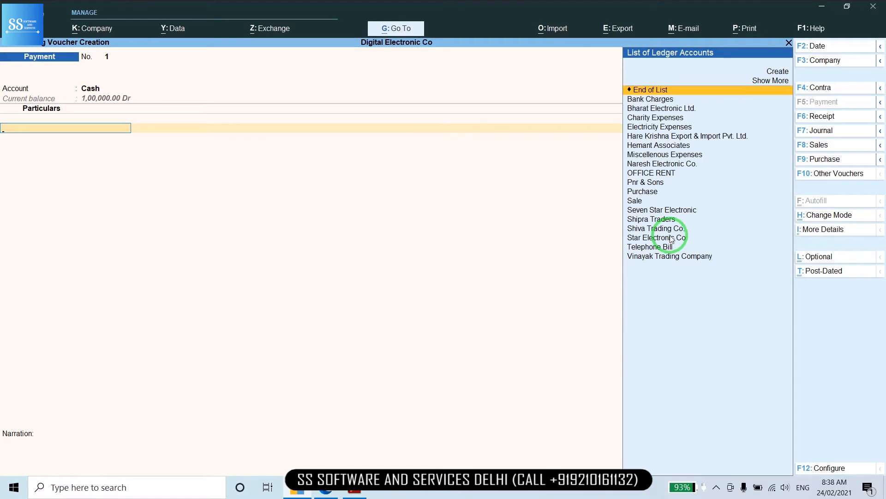
key(Down)
key(Down)
key(Down)
key(Return)
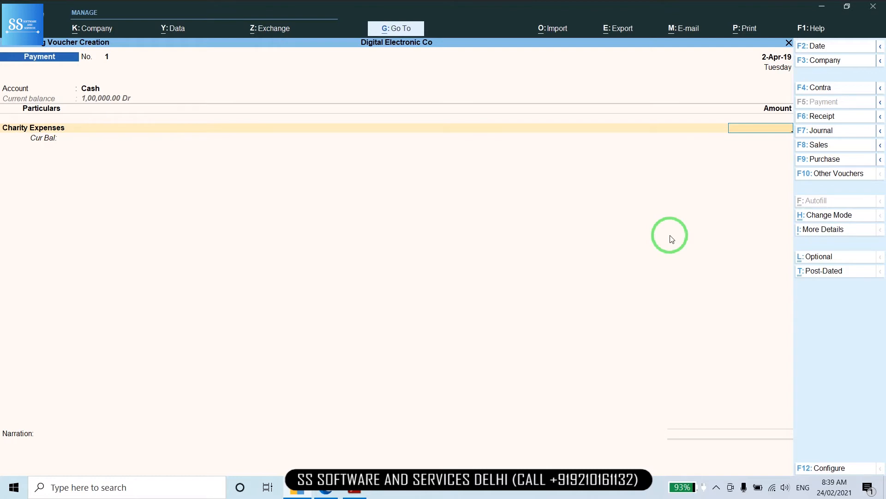
key(BackSpace)
key(BackSpace)
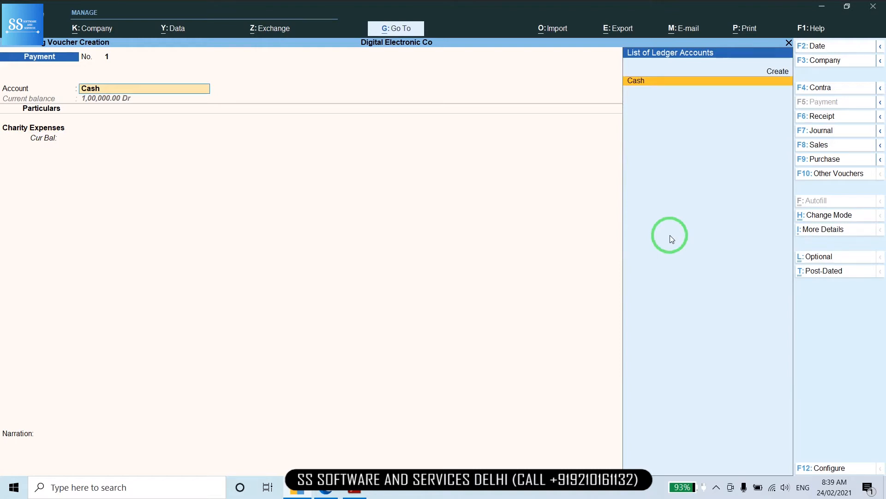
key(Return)
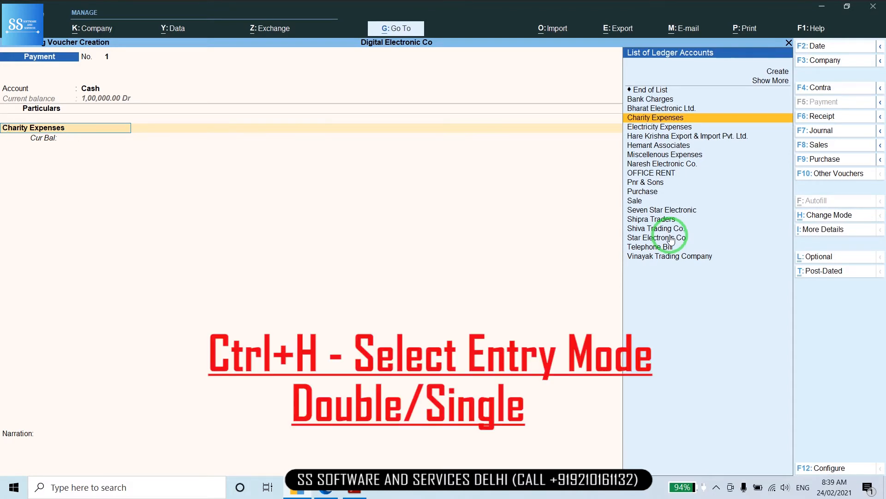
Switch Payment voucher No. 1 to Double Entry mode and bring up its F12 Configuration
click(813, 217)
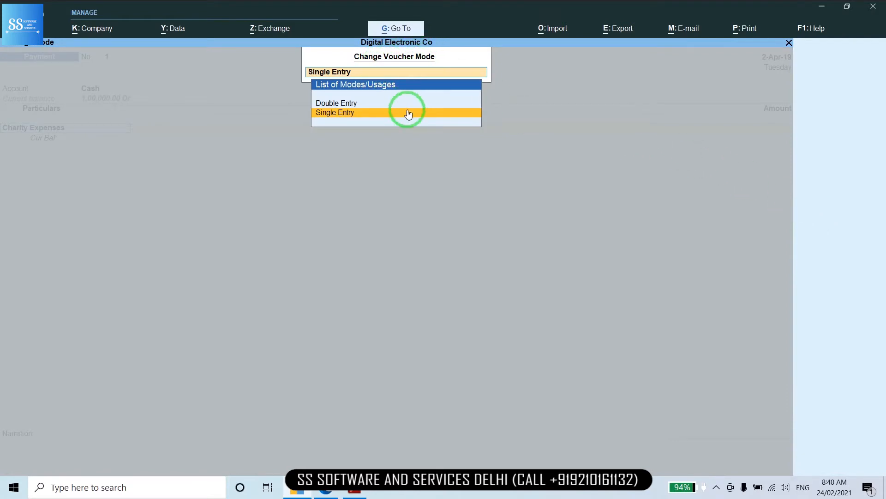
key(Up)
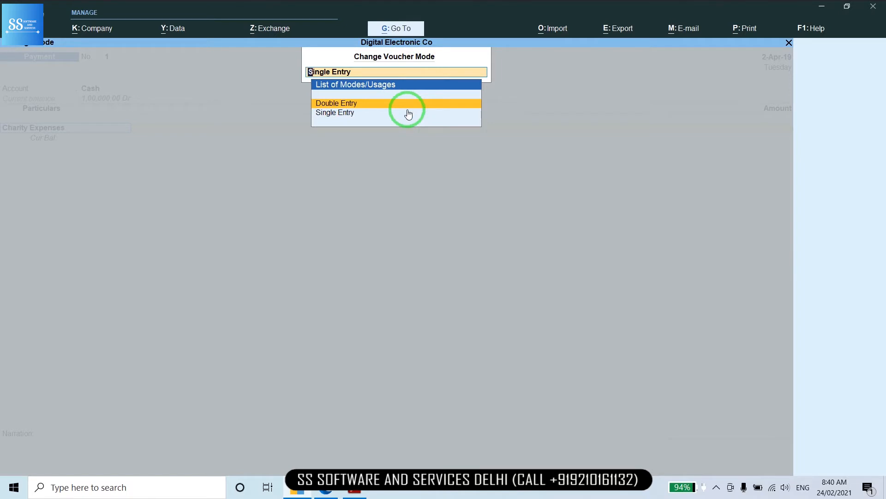
key(Return)
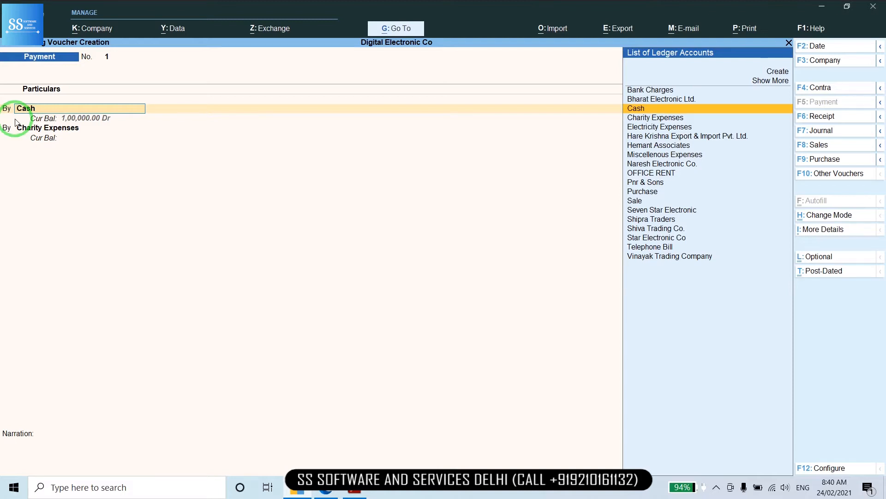
key(F12)
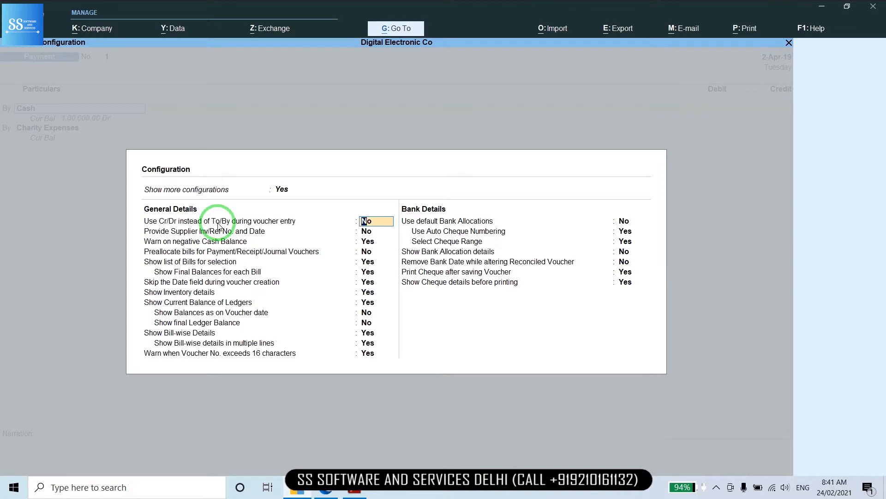
Set 'Use Cr/Dr instead of To/By during voucher entry' to Yes and accept the configuration
text(Y)
key(Return)
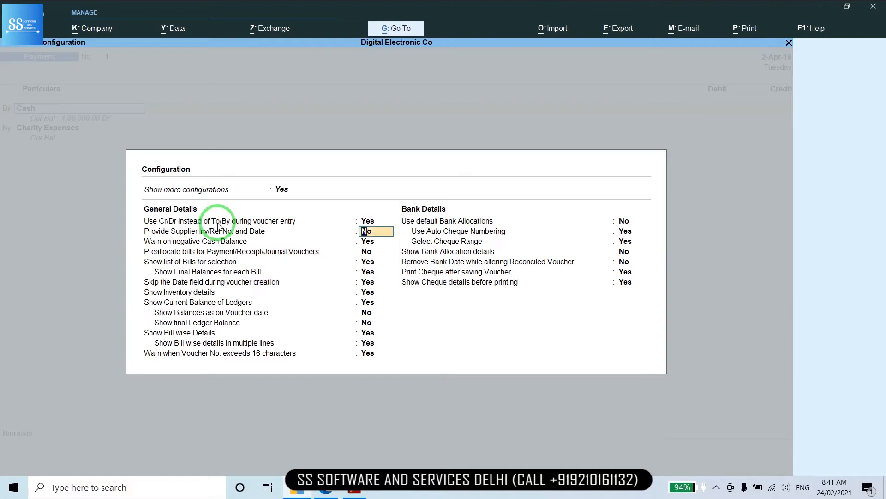
key(ctrl+a)
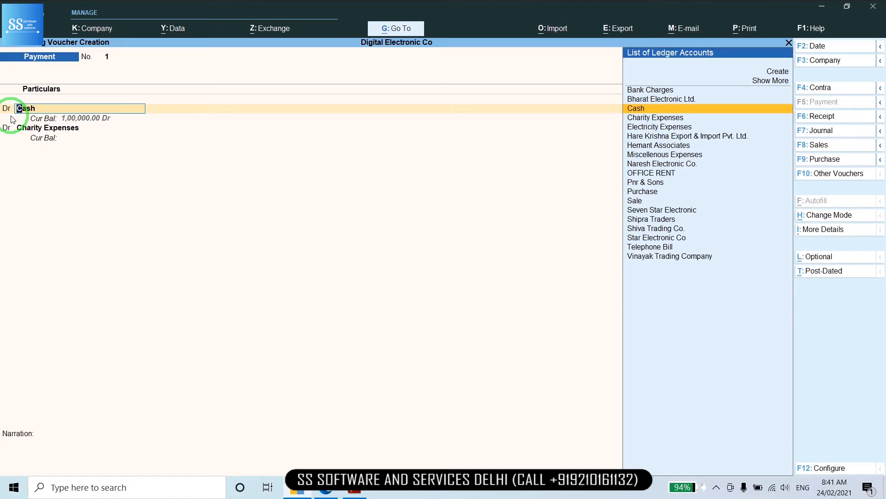
Clear the Cash line and quit Payment voucher No. 1 without saving
key(BackSpace)
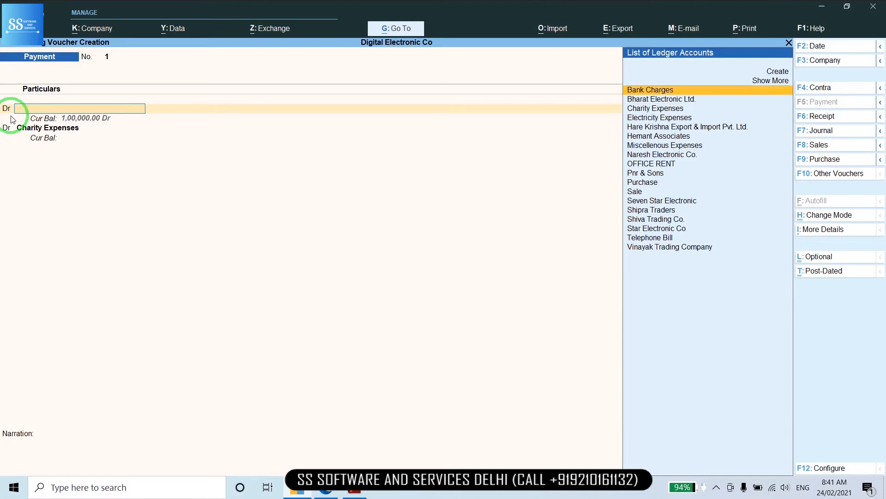
key(Escape)
key(y)
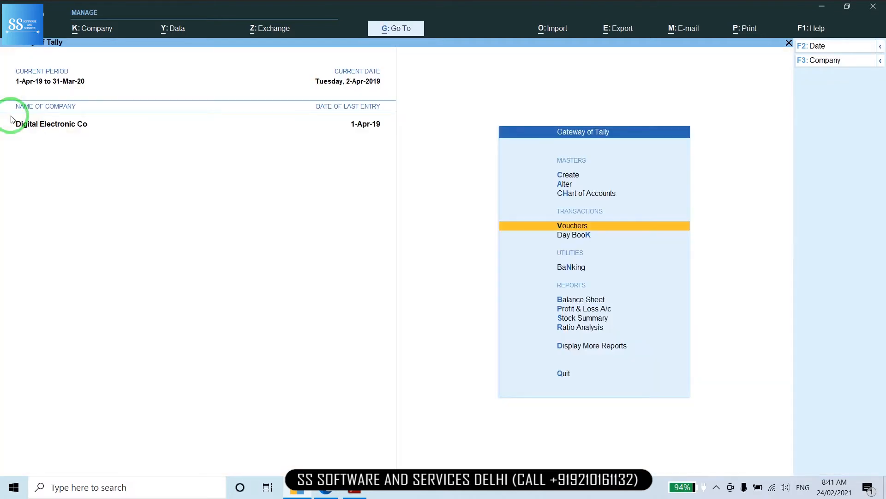
Begin a new voucher and change its type to Receipt with F6
key(Return)
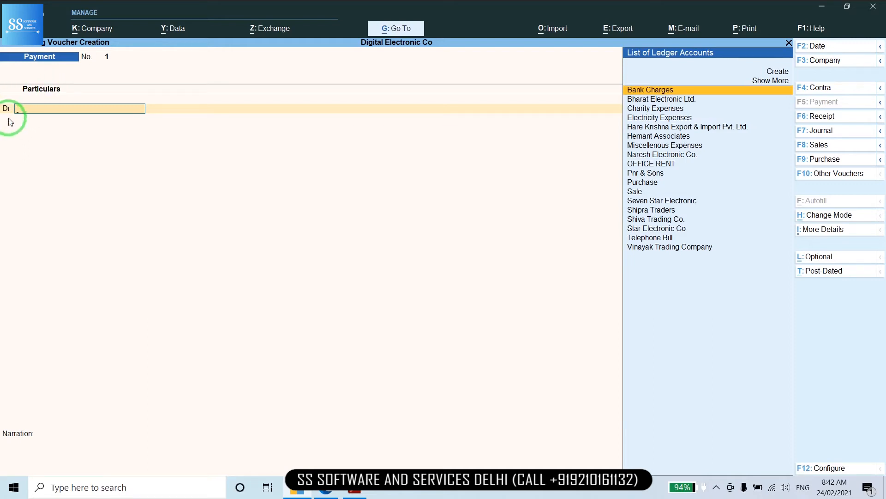
click(829, 117)
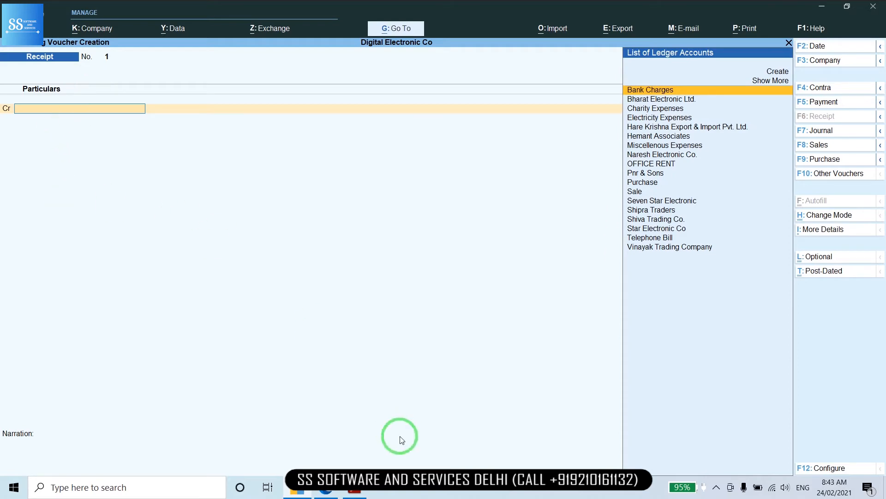
click(354, 491)
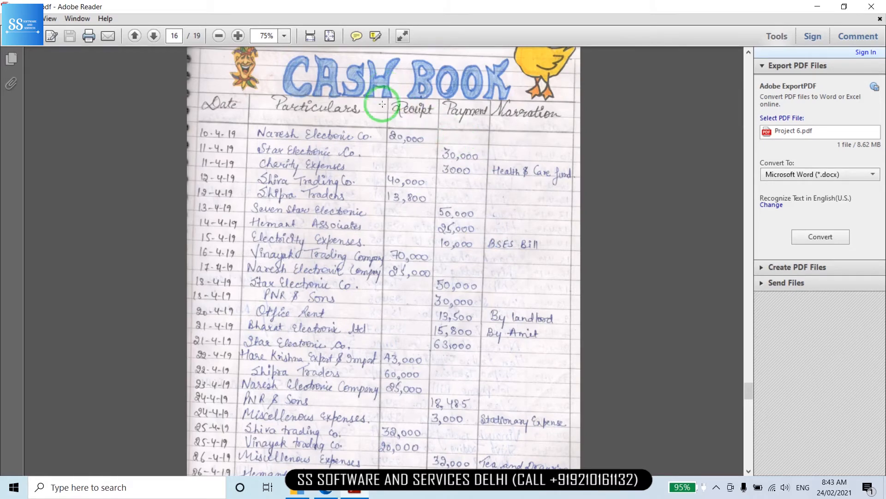
click(296, 492)
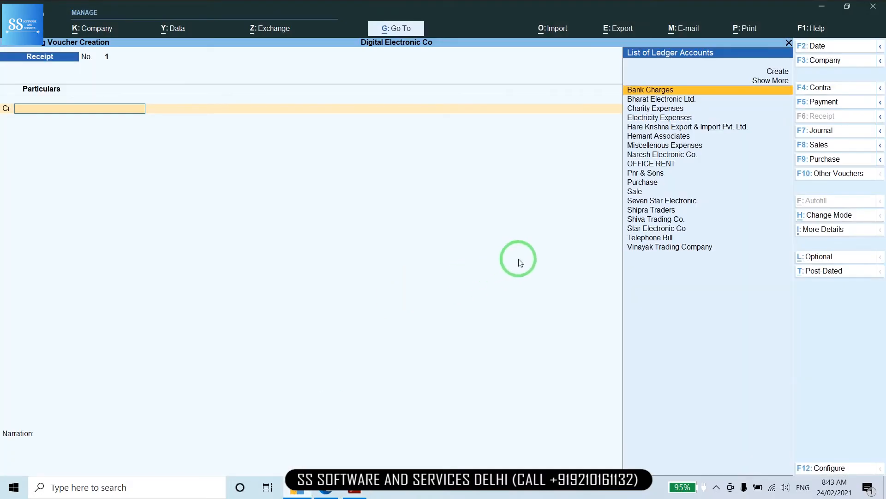
Date the receipt 3-4 and credit Naresh Electronic Co. with 20,000
key(F2)
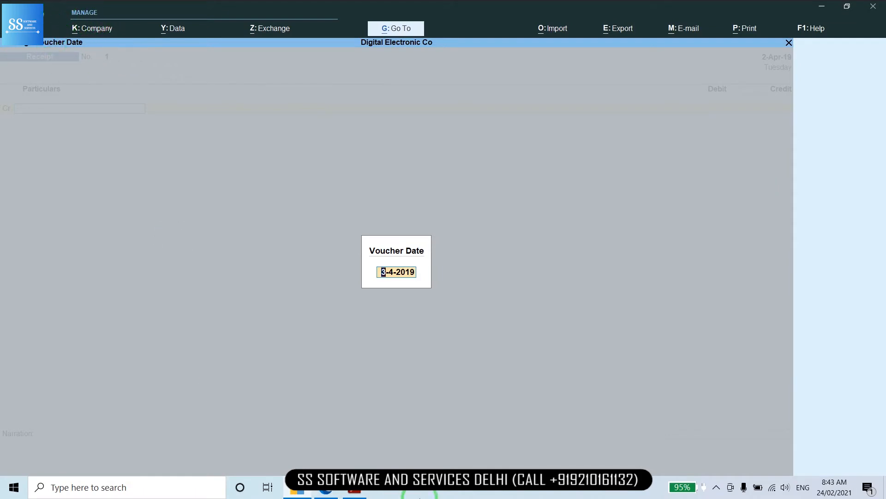
text(3-4)
key(Return)
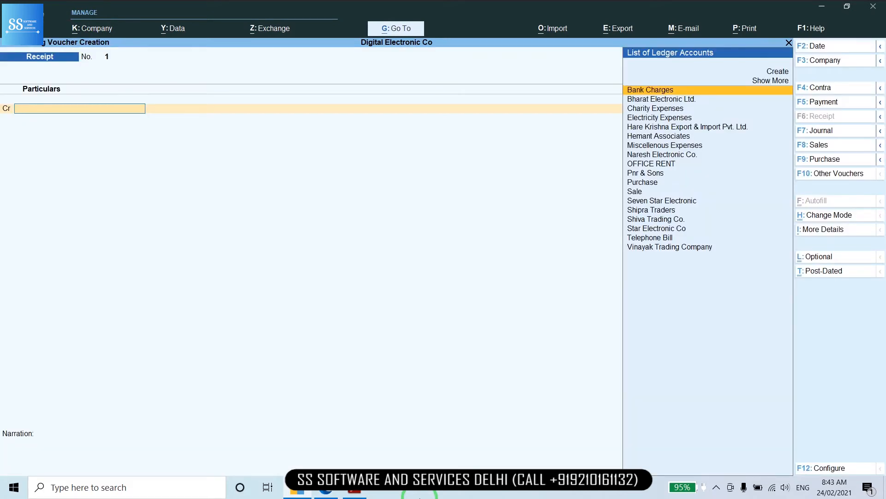
text(NA)
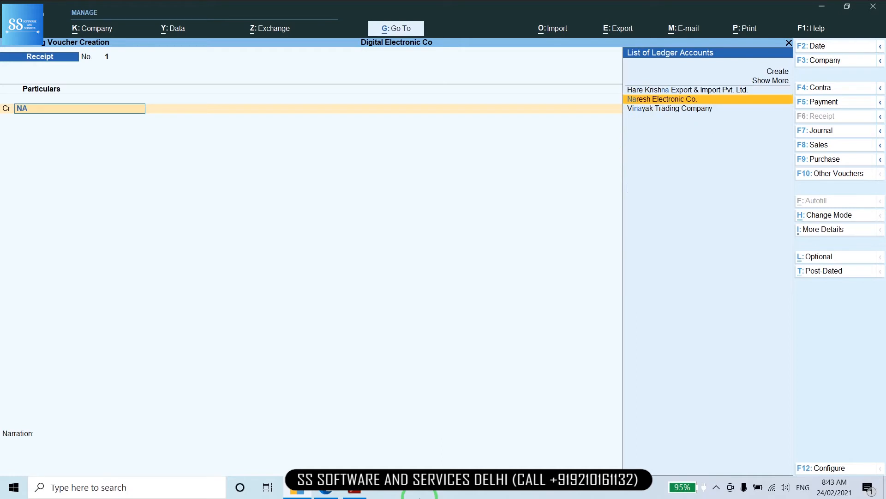
key(Return)
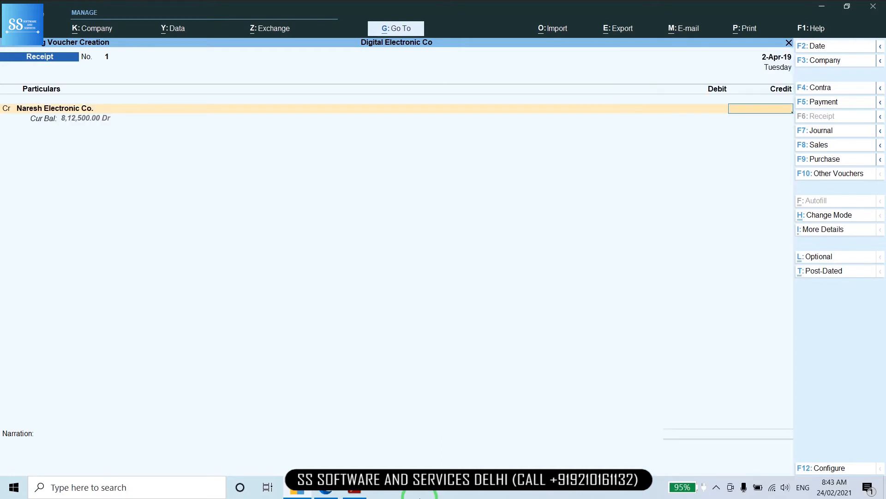
text(20000)
key(Return)
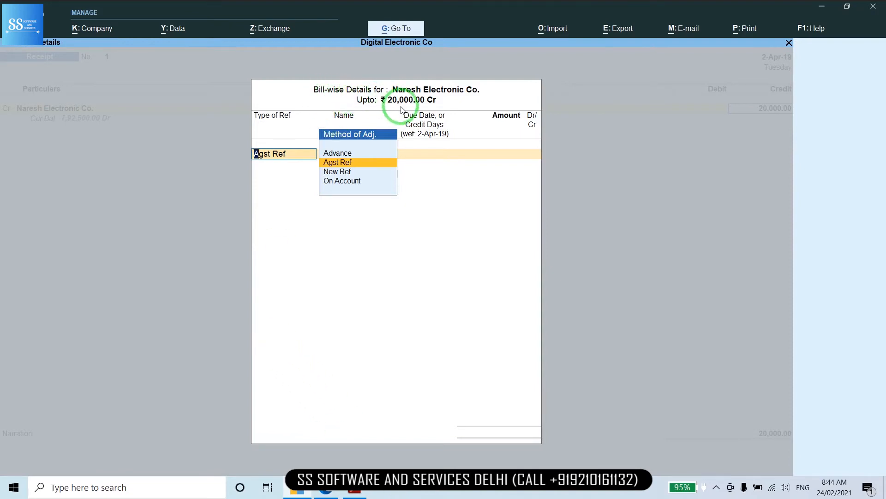
Use Agst Ref to apply 20,000 Cr to pending bill 1, then debit Cash 20,000
key(Return)
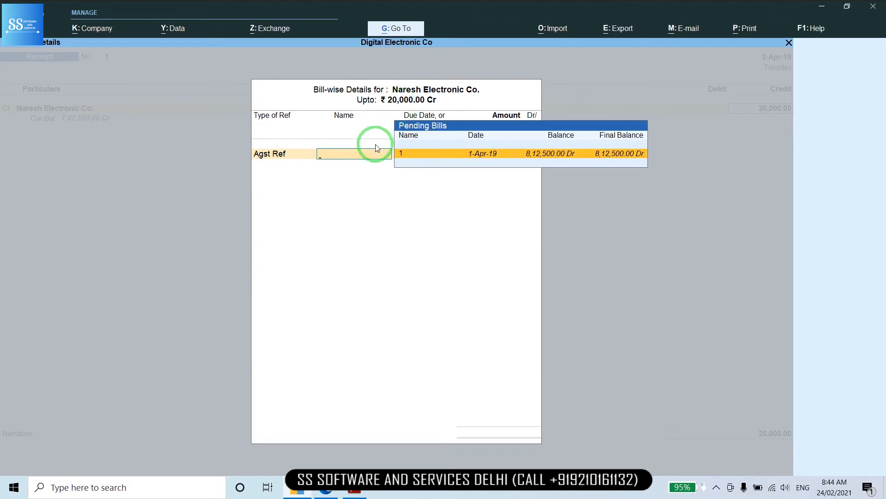
click(551, 156)
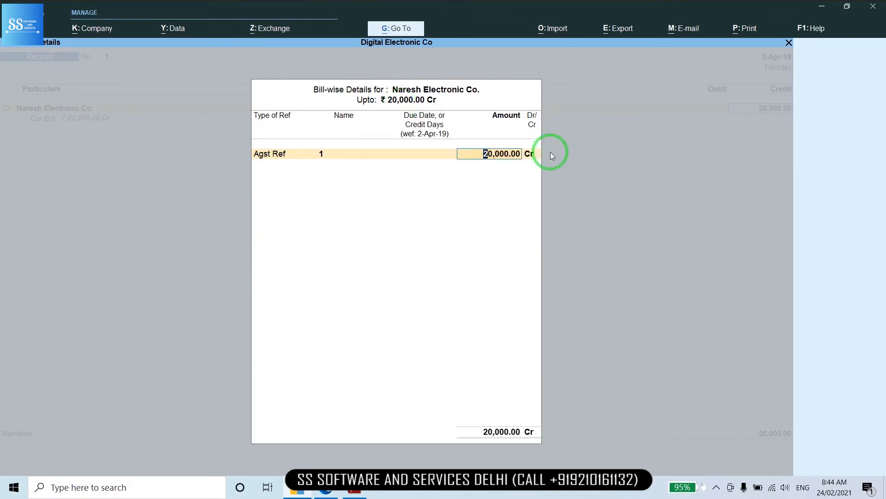
key(Return)
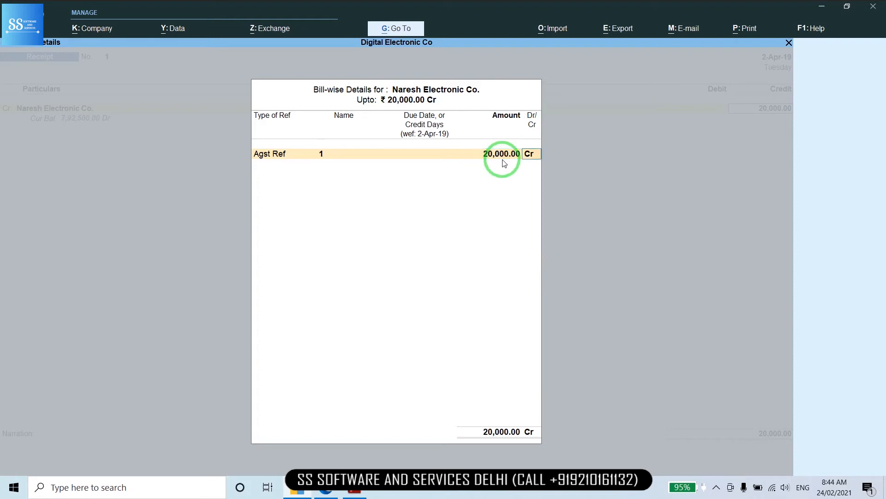
key(Return)
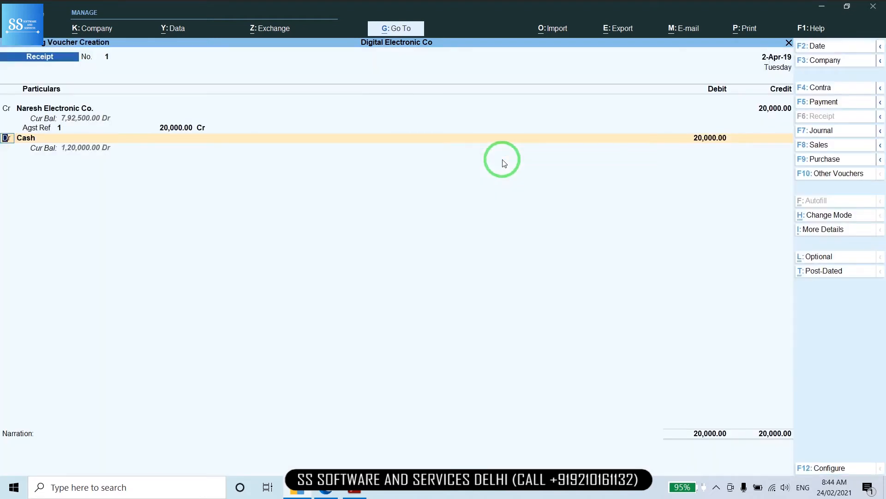
key(Return)
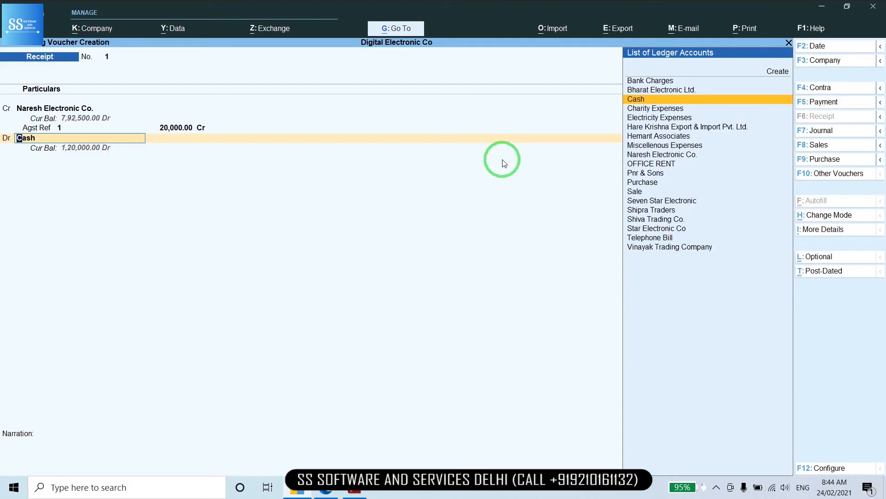
key(Return)
key(Return)
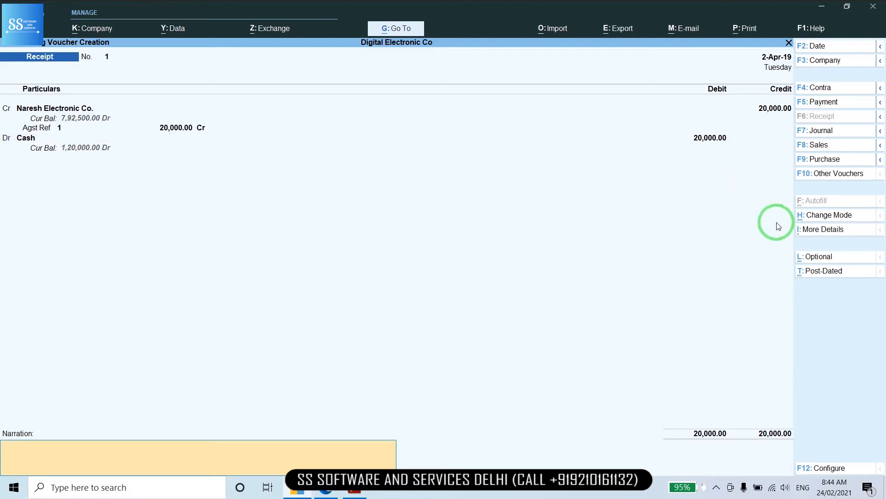
Add the voucher narration 'Rec By naresh' and accept Receipt No. 1
click(819, 231)
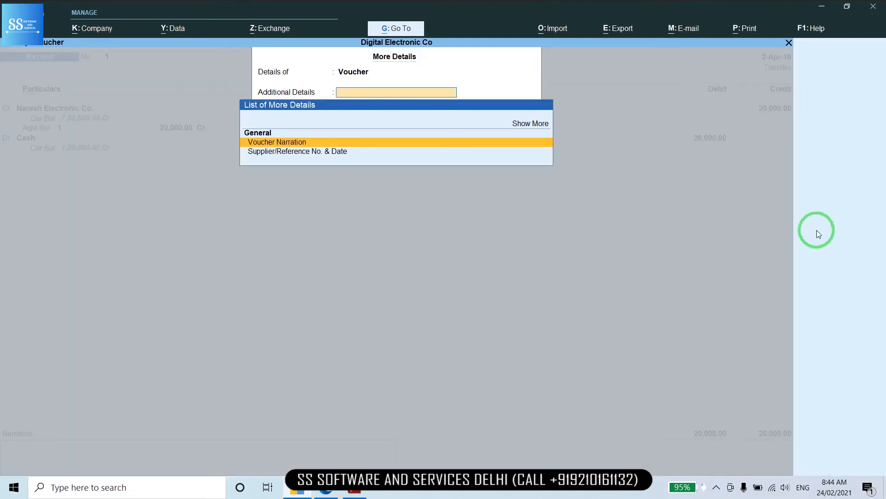
click(277, 143)
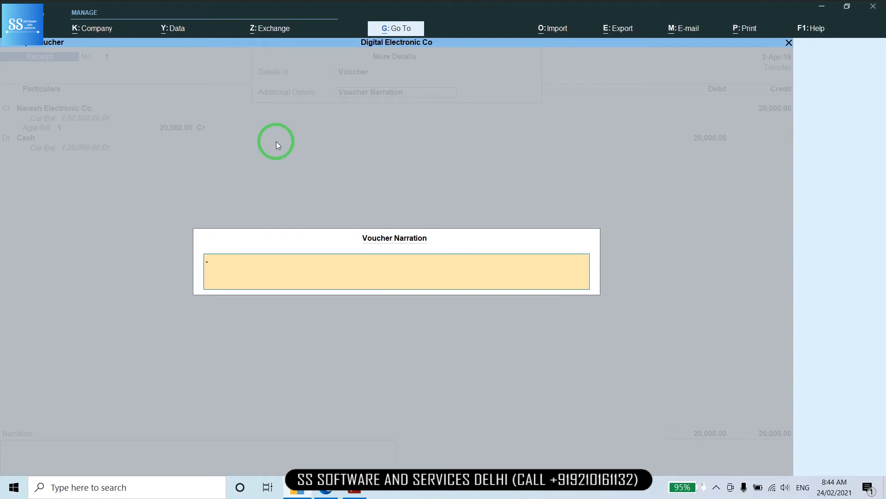
text(Rec By)
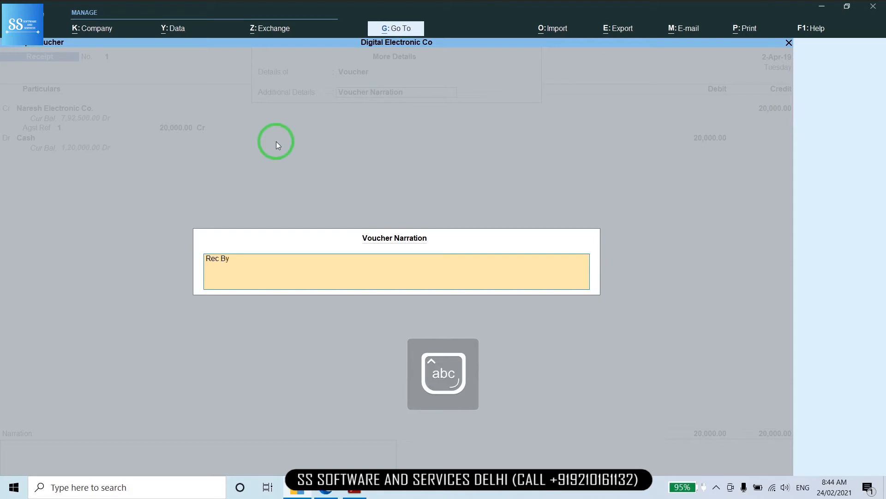
text( naresh)
key(Return)
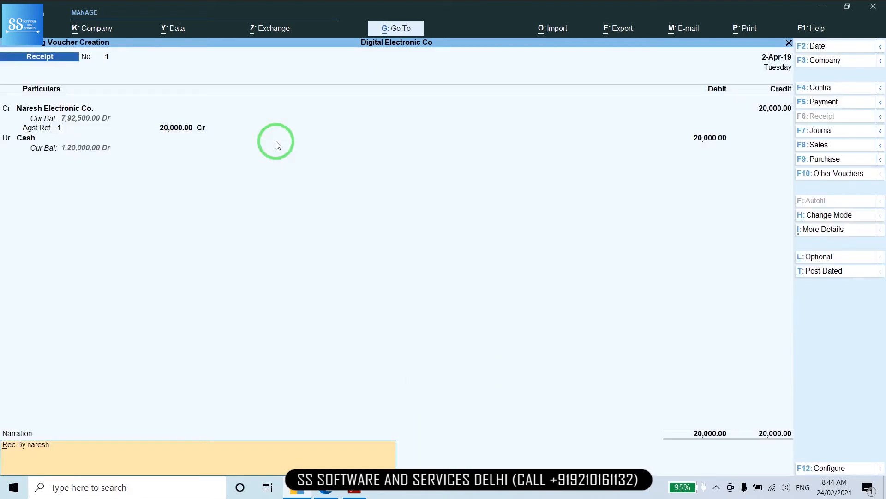
key(Return)
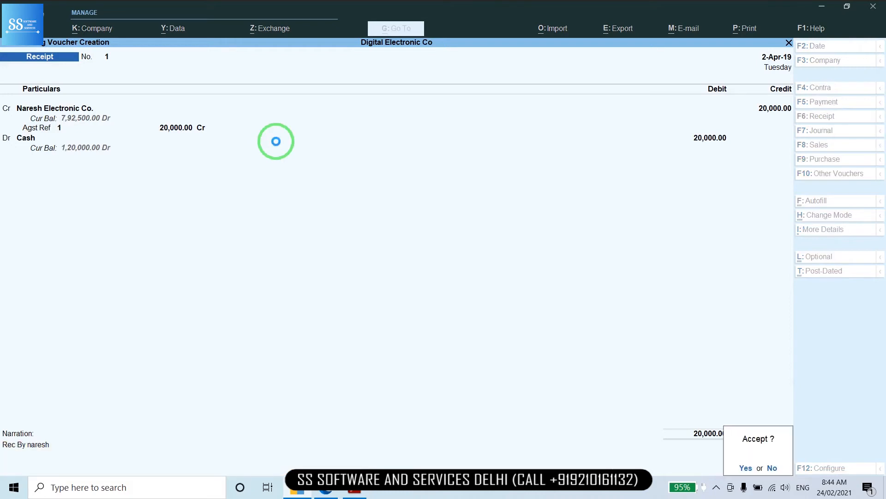
key(Return)
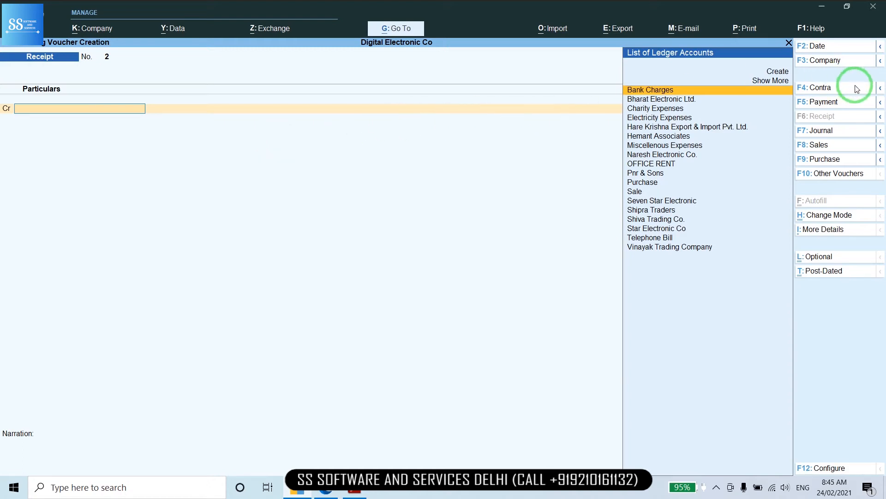
Start a Payment voucher dated 13-4
click(824, 102)
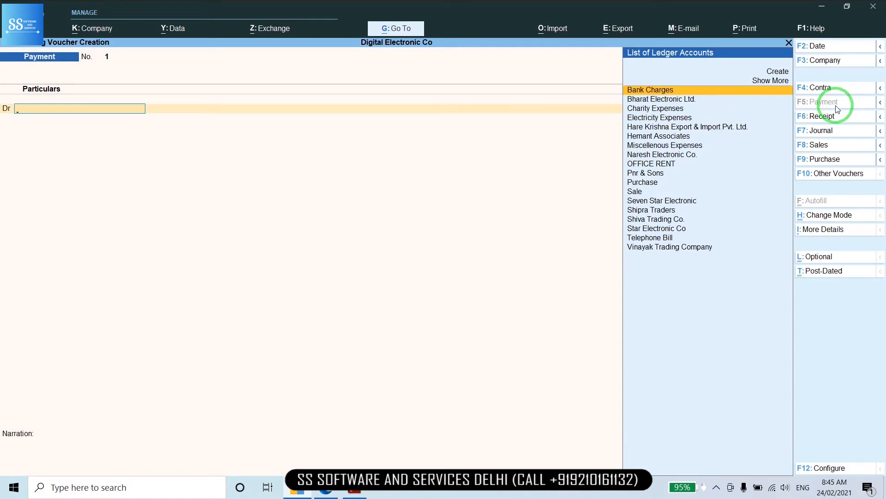
key(F2)
text(13-4)
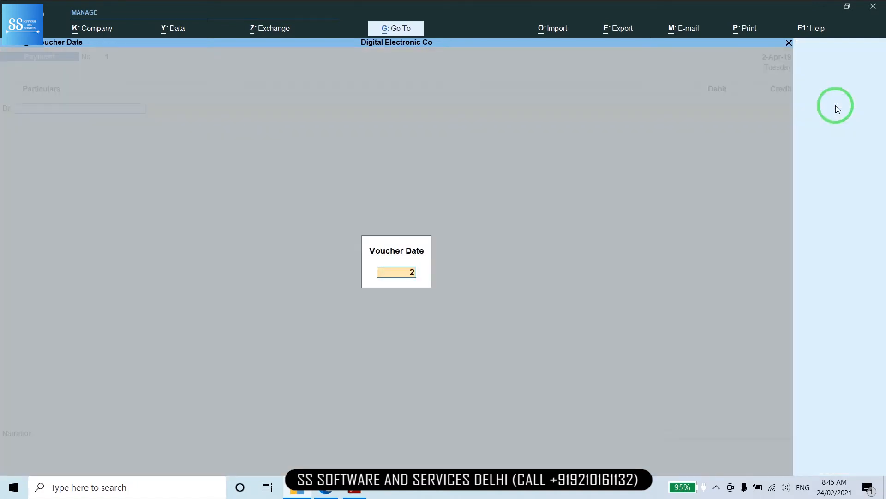
key(Return)
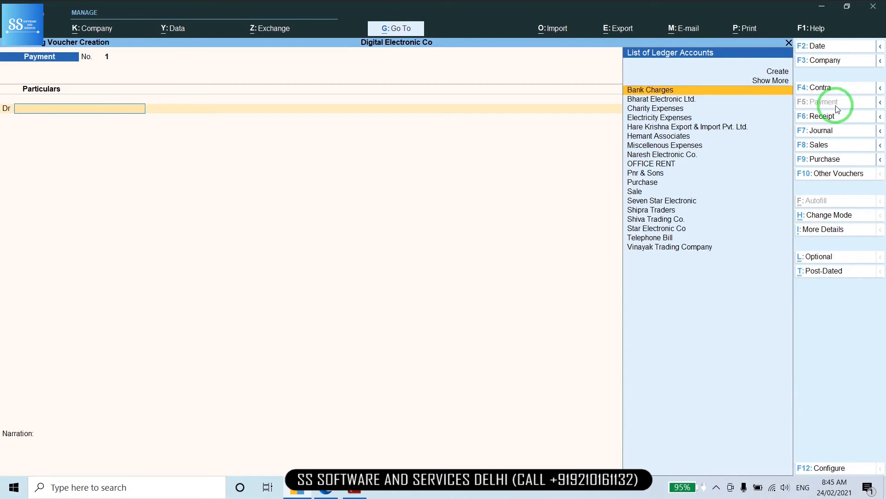
Debit Star Electronic Co 30,000 against bill 340, credit Cash, and save the payment
text(Sta)
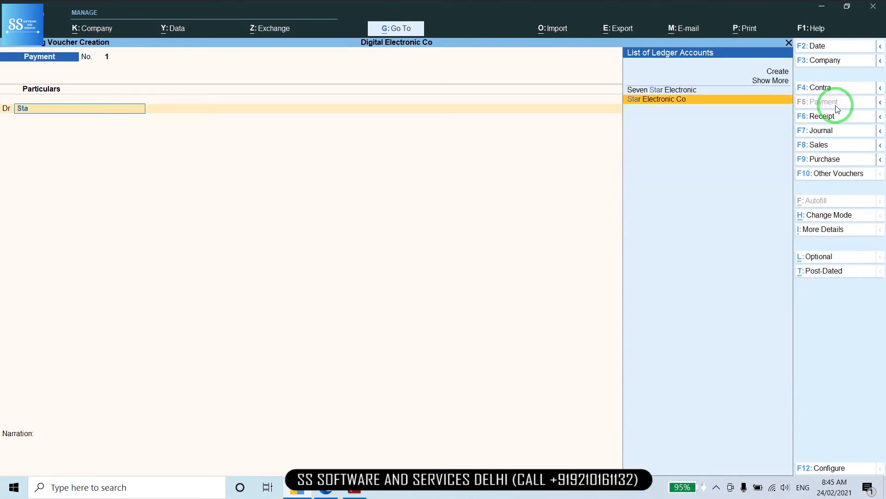
key(Return)
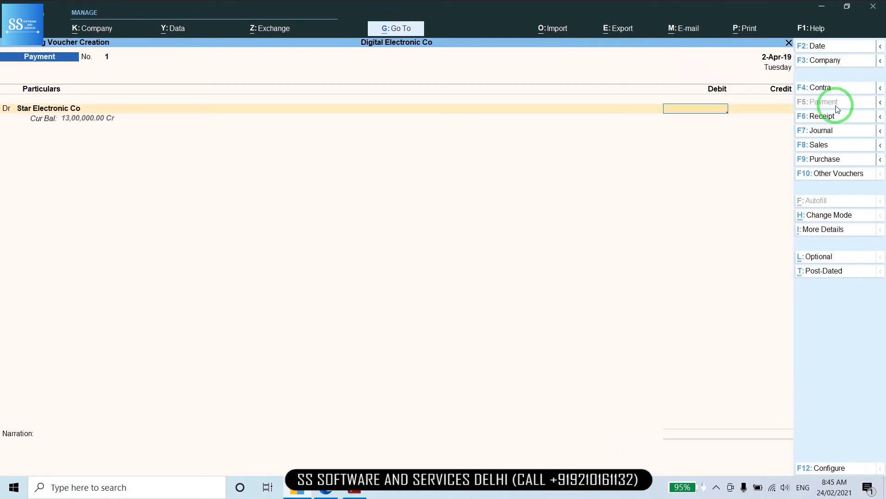
text(30000)
key(Return)
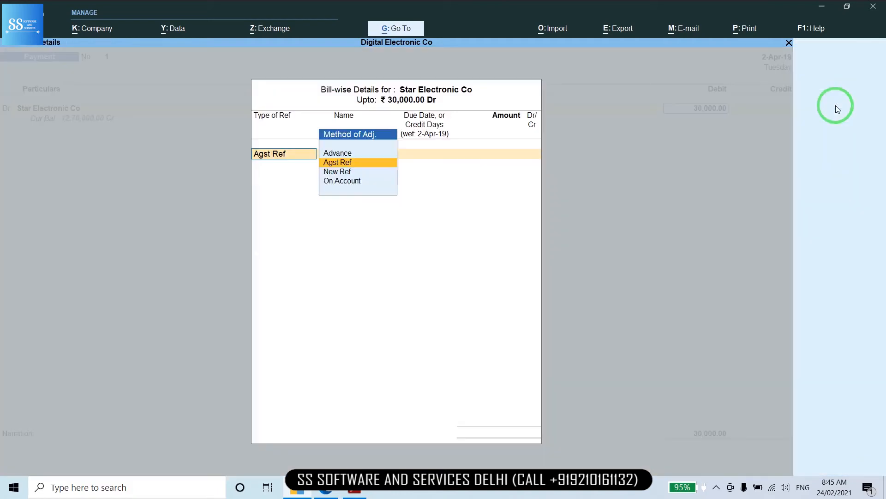
key(Return)
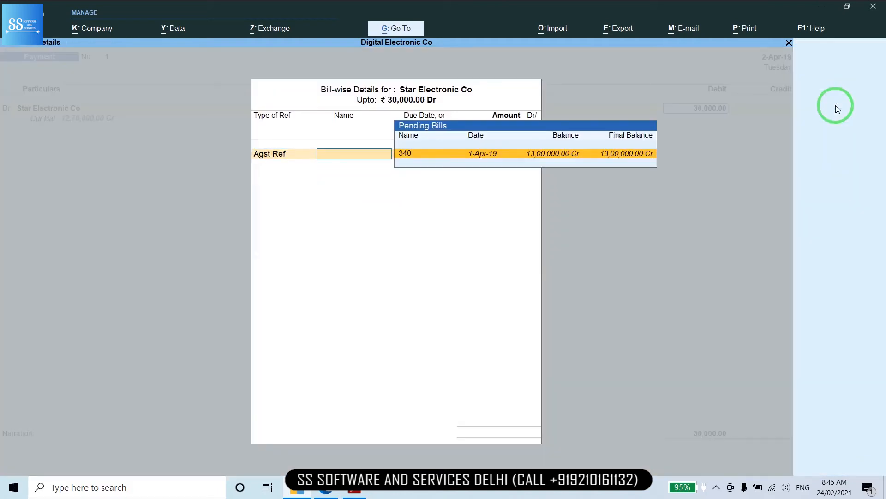
key(Return)
key(Return)
key(Return)
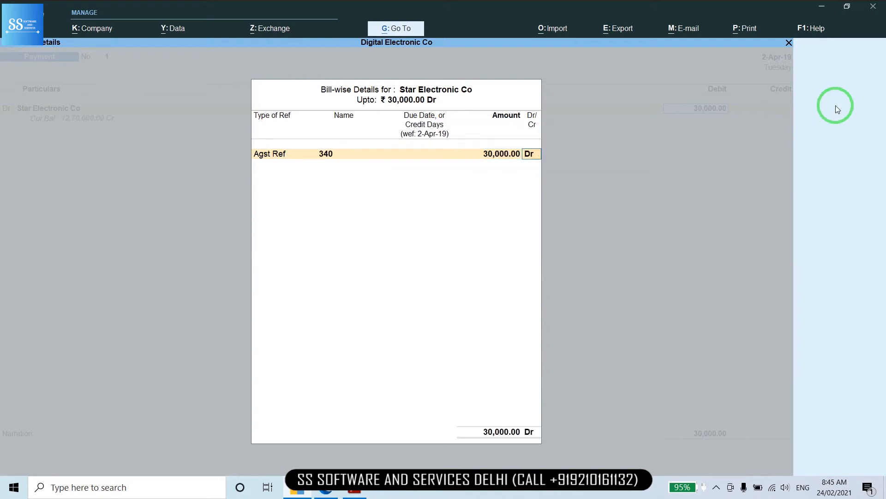
key(Return)
key(Return)
key(Return)
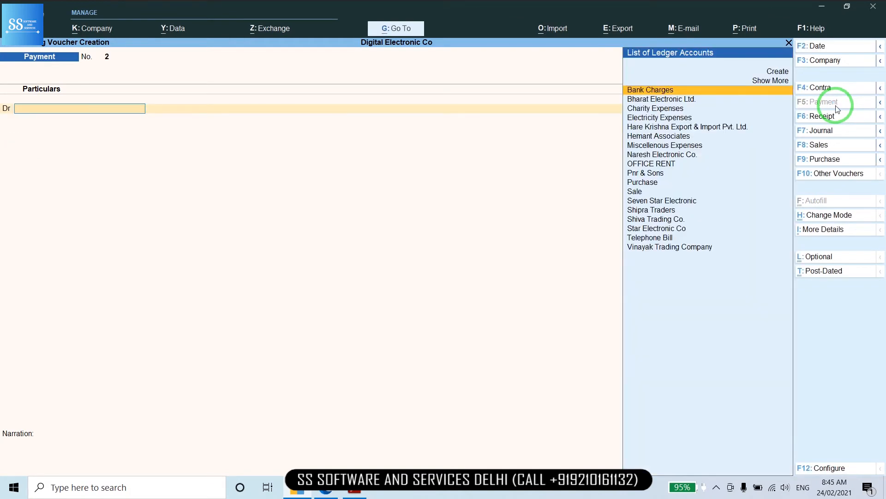
Pick Charity Expenses as the debit ledger and check it sits under Indirect Expenses
text(Ch)
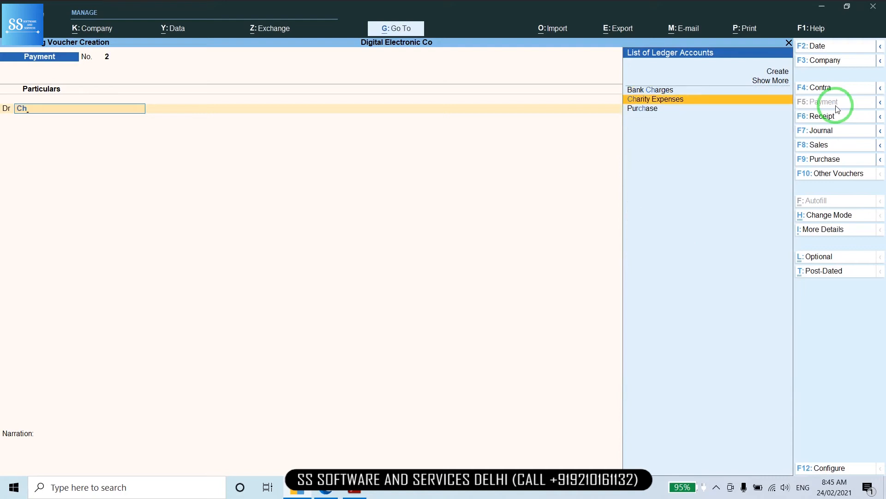
key(Return)
key(BackSpace)
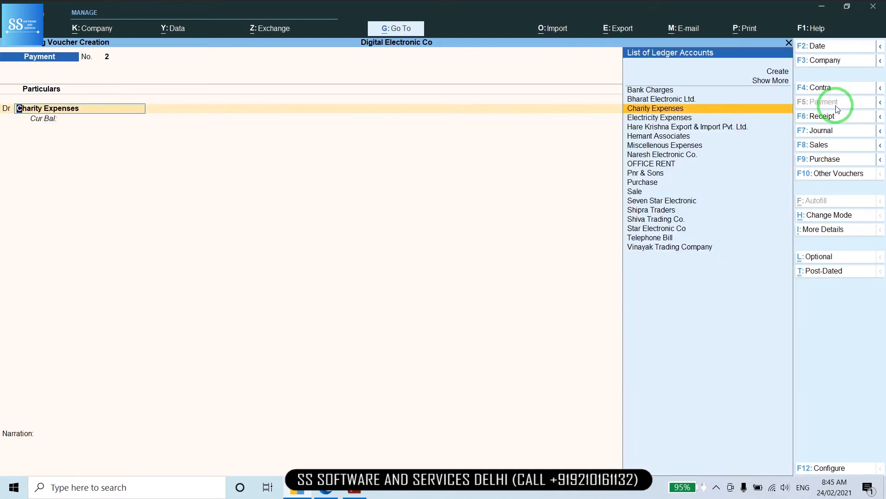
key(ctrl+Return)
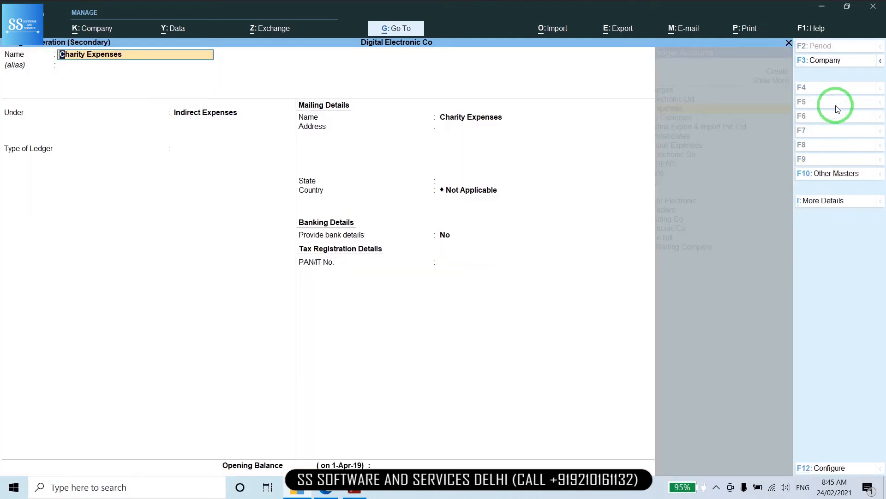
key(Return)
key(Return)
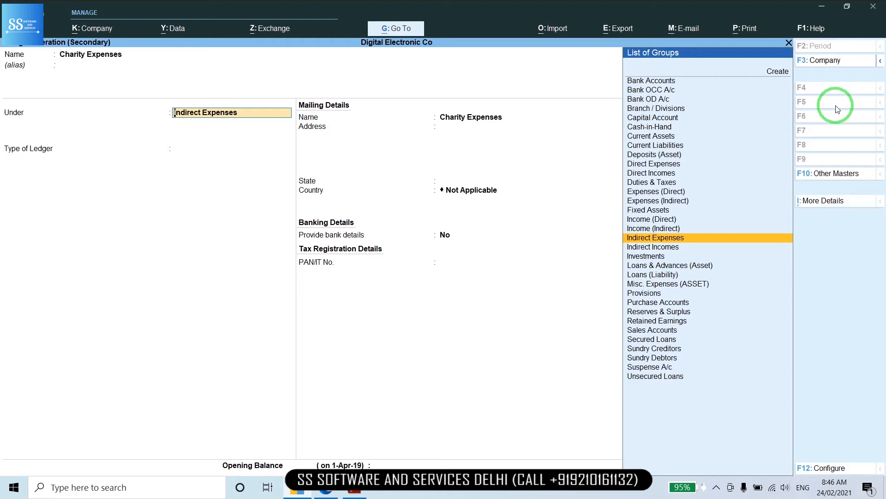
key(ctrl)
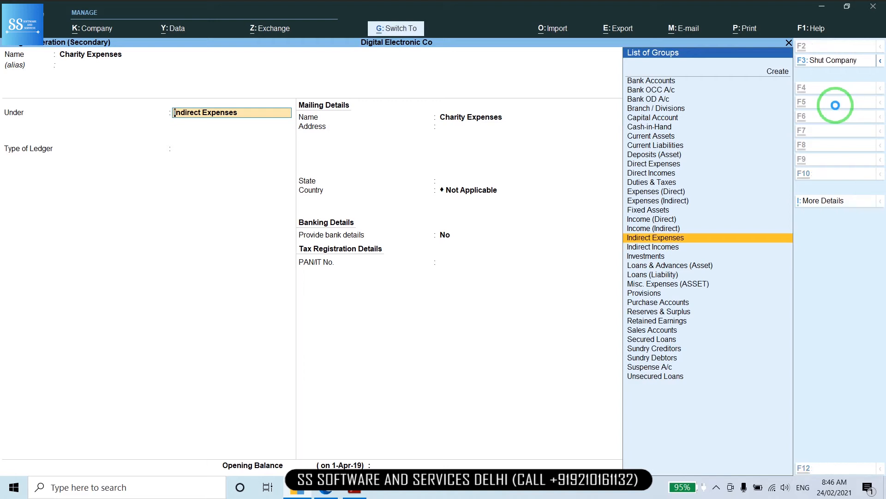
key(ctrl+a)
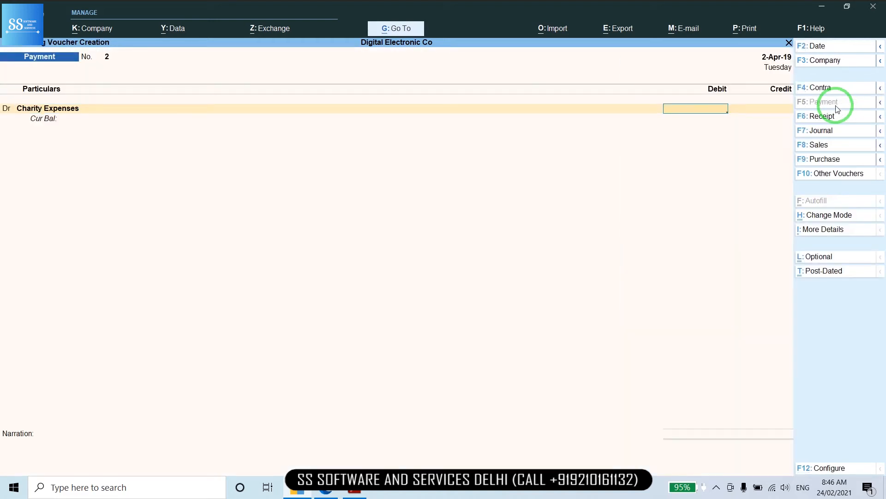
Debit Charity Expenses 3,000, credit Cash 3,000, and save Payment No. 2
text(3000)
key(Return)
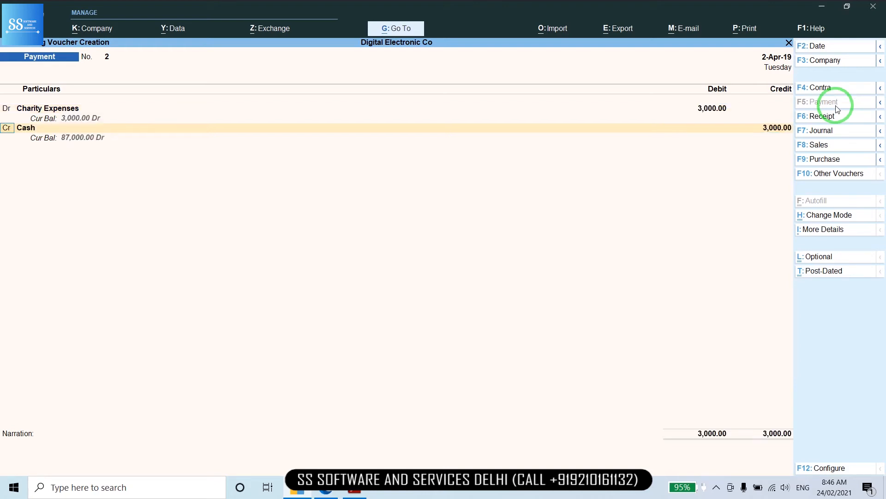
key(Return)
key(Return)
key(Return)
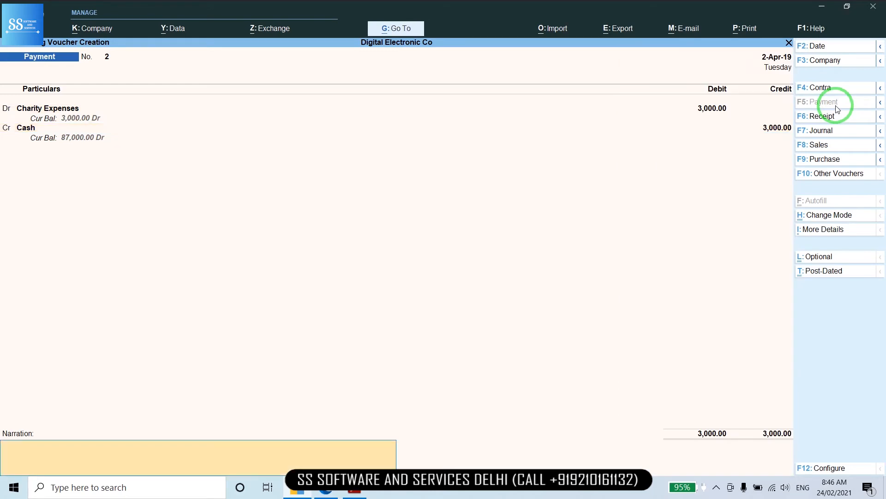
key(Return)
click(836, 105)
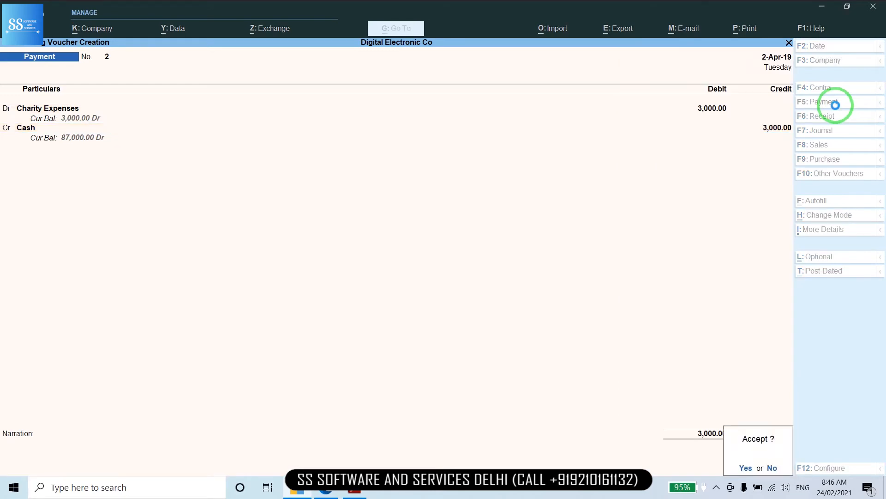
key(Return)
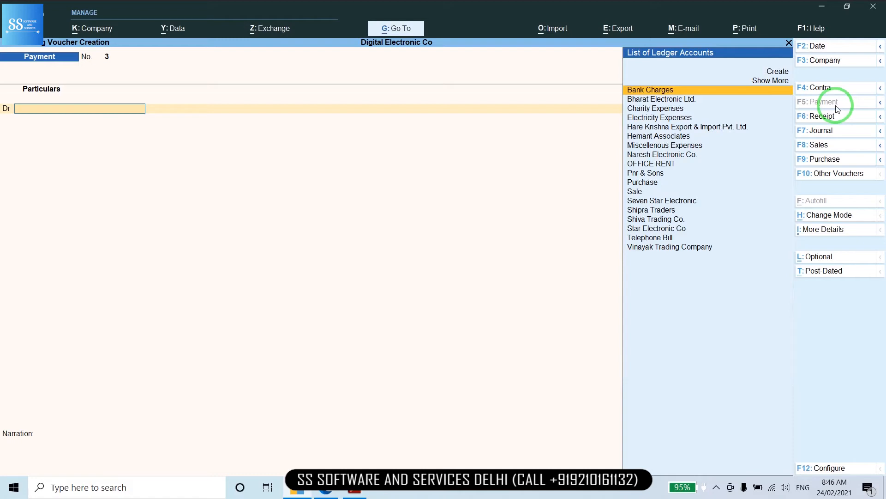
click(830, 118)
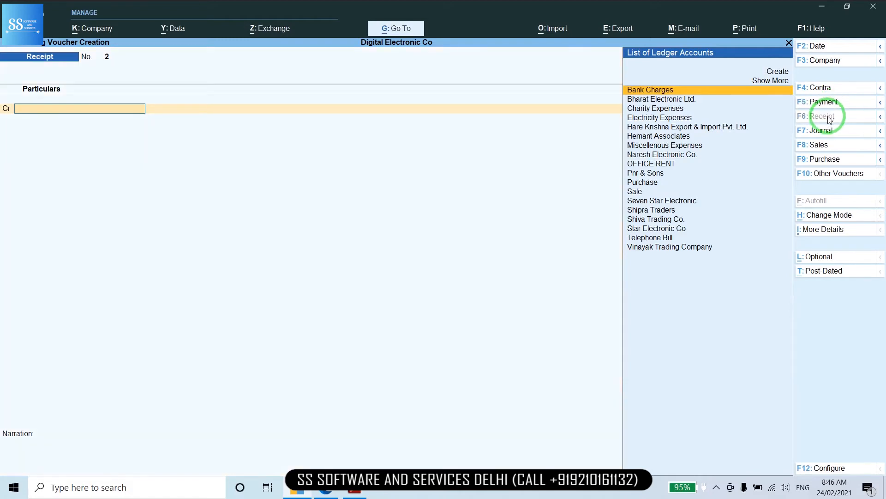
Credit Shipra Traders 40,000 against pending bill 2
text(Sh)
key(Down)
key(Up)
key(Return)
text(40000)
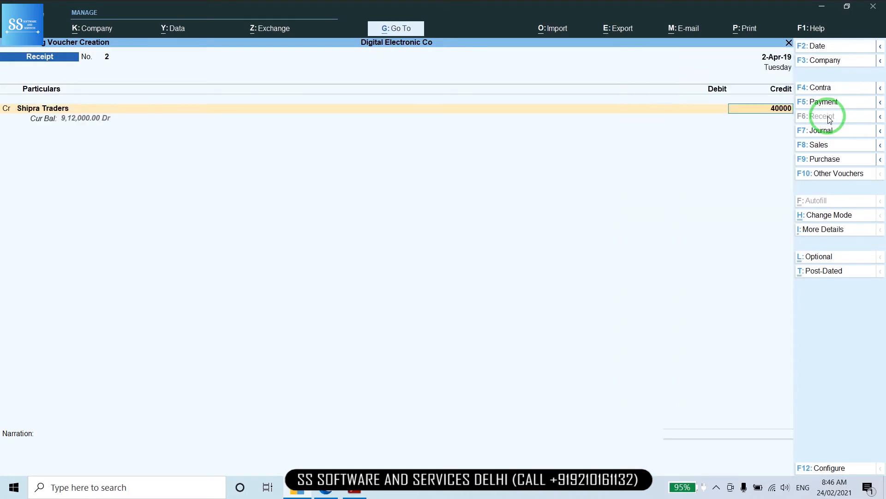
key(Return)
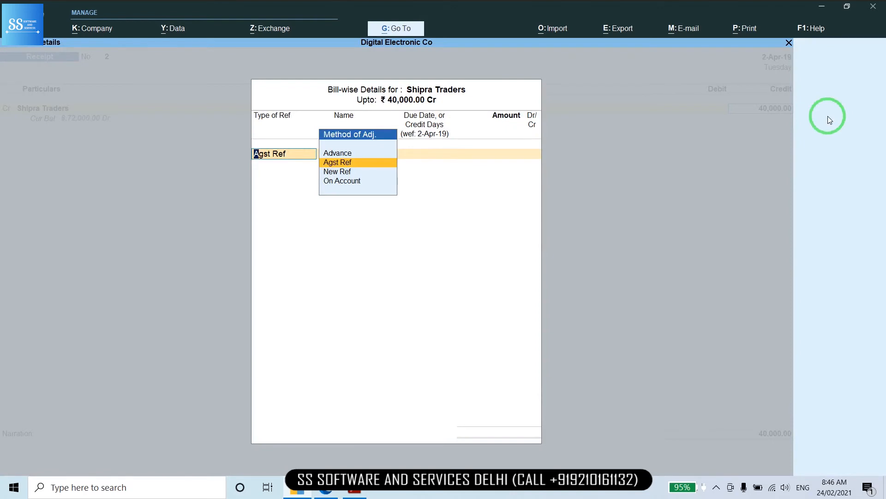
key(Return)
key(Return)
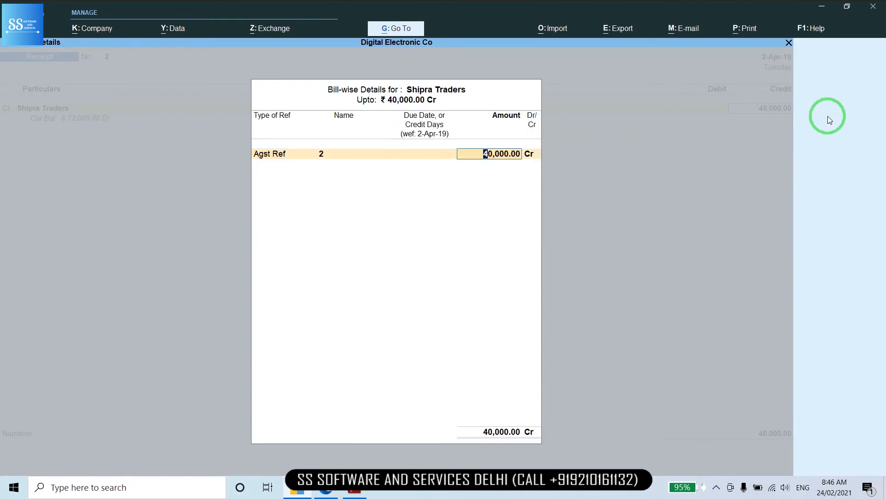
key(Return)
key(Return)
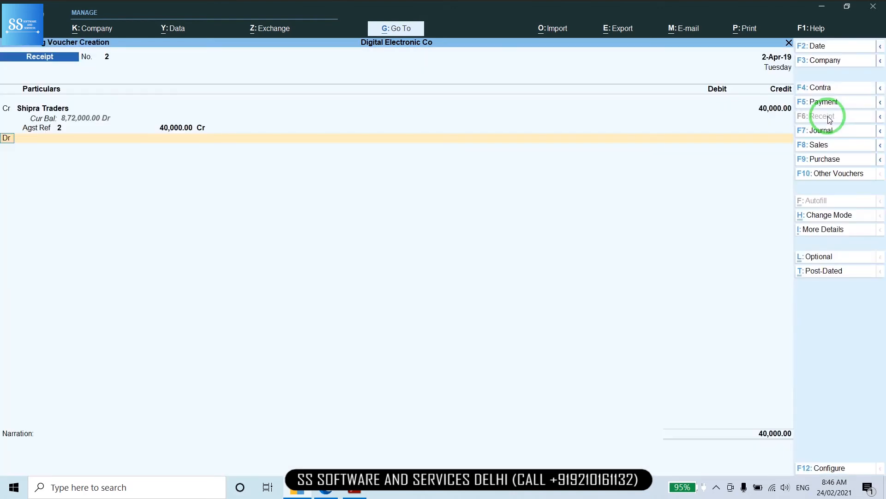
key(Return)
Debit Cash 40,000 and save Receipt No. 2 without a narration
text(Cas)
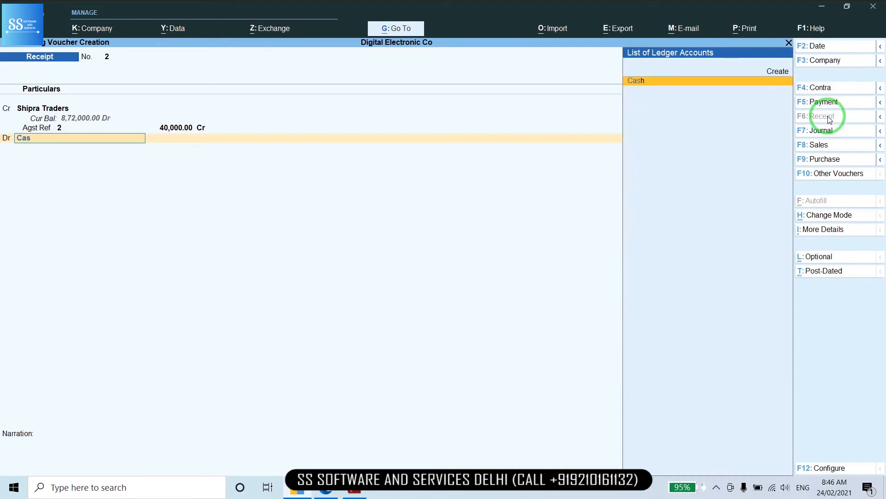
key(Return)
key(Return)
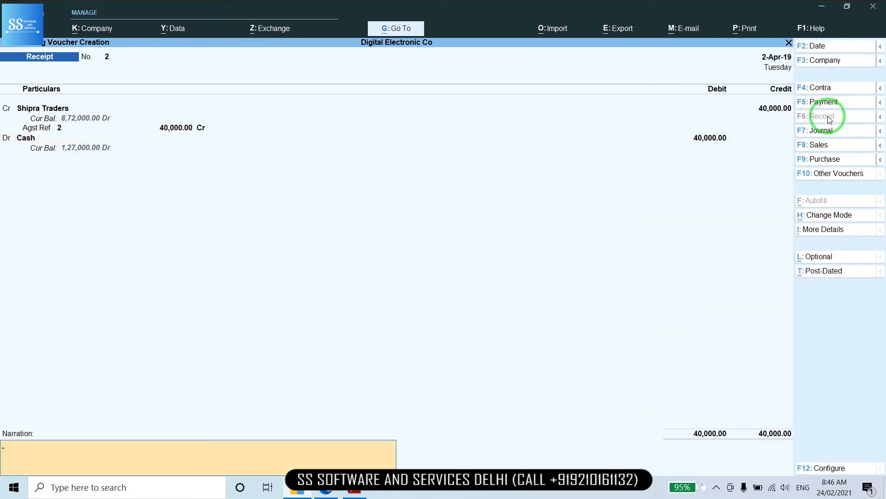
key(Return)
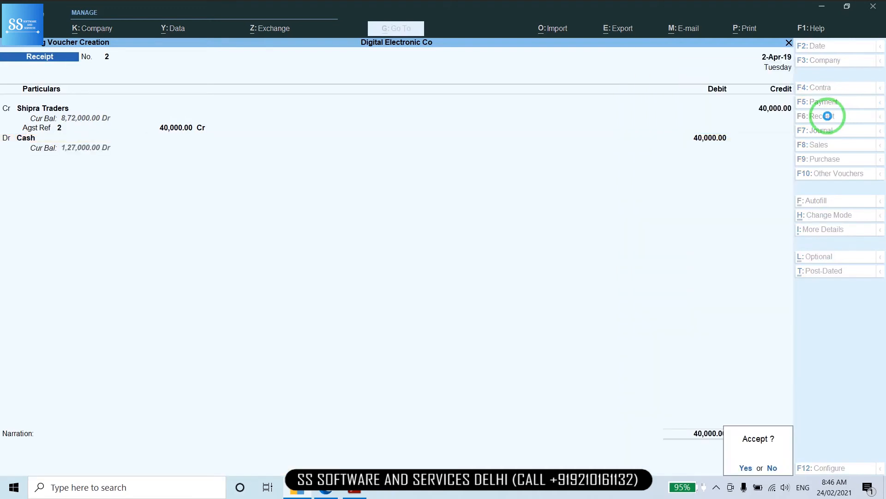
key(Return)
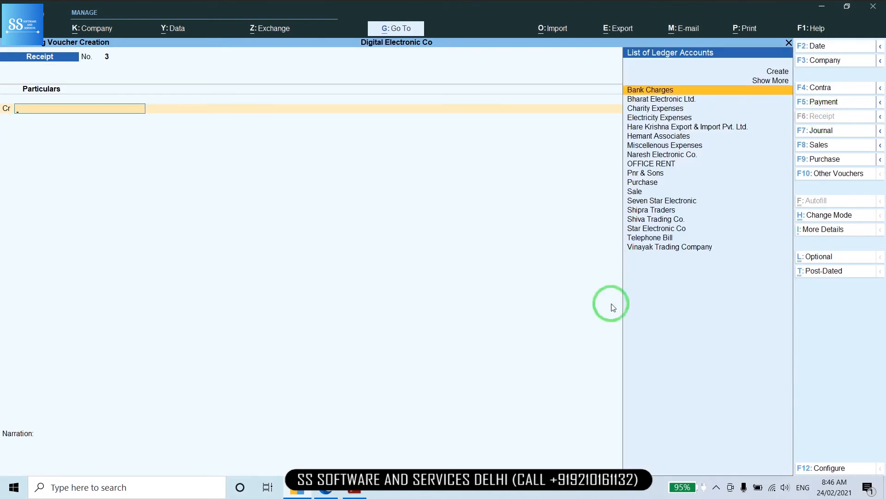
click(355, 491)
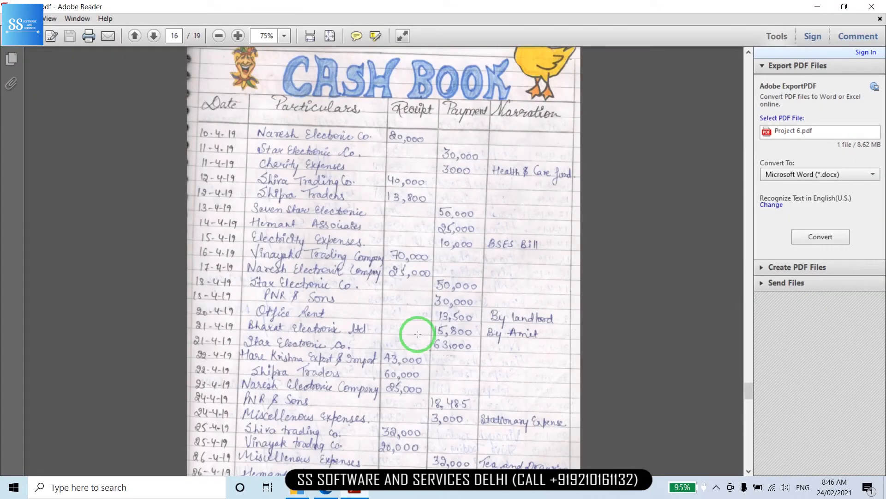
scroll(418, 334, down, 3)
scroll(418, 333, down, 2)
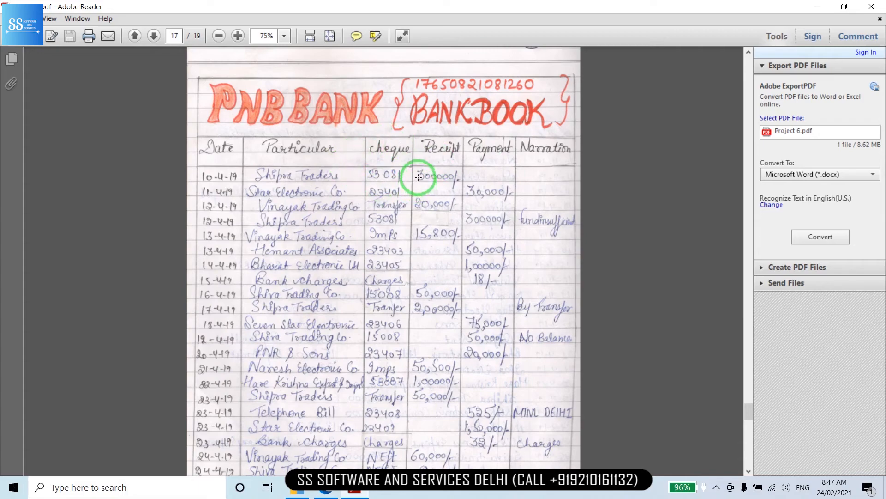
key(alt+Tab)
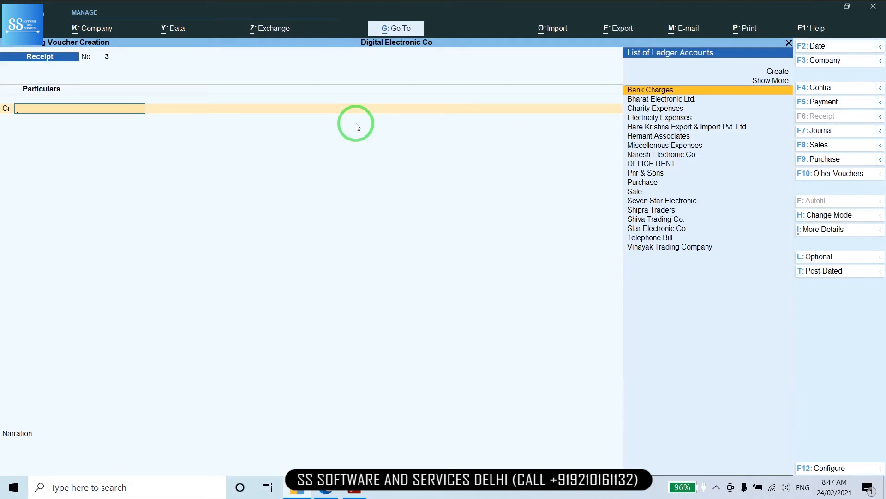
Credit Shipra Traders 3,00,000 against pending bill 2, then begin a new debit ledger
text(Sh)
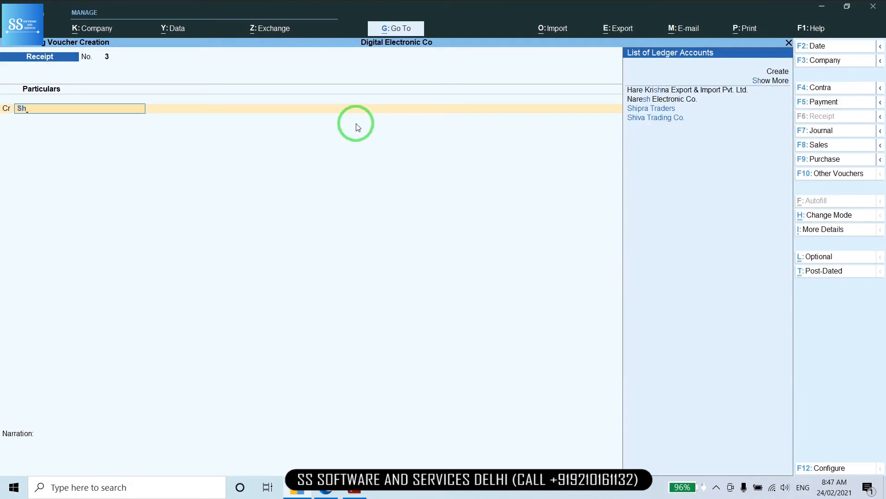
key(Return)
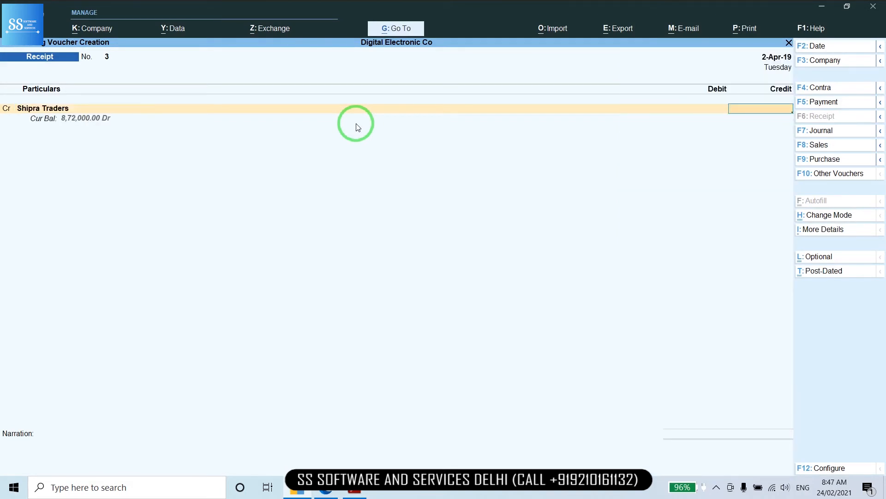
text(3,00,000)
key(Return)
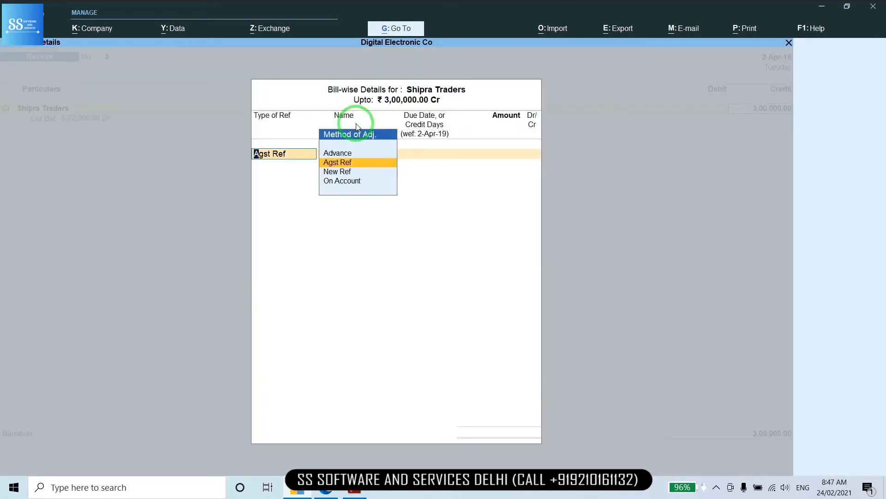
key(Return)
key(Return)
key(Return)
key(Return)
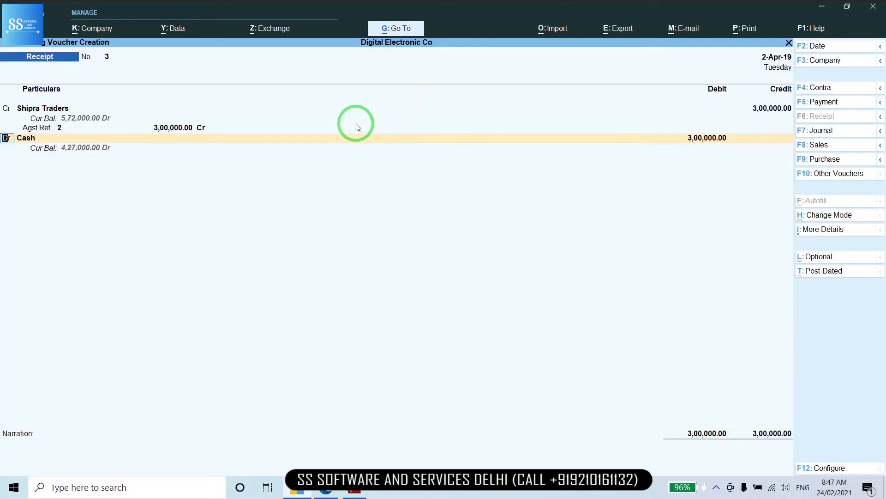
key(Return)
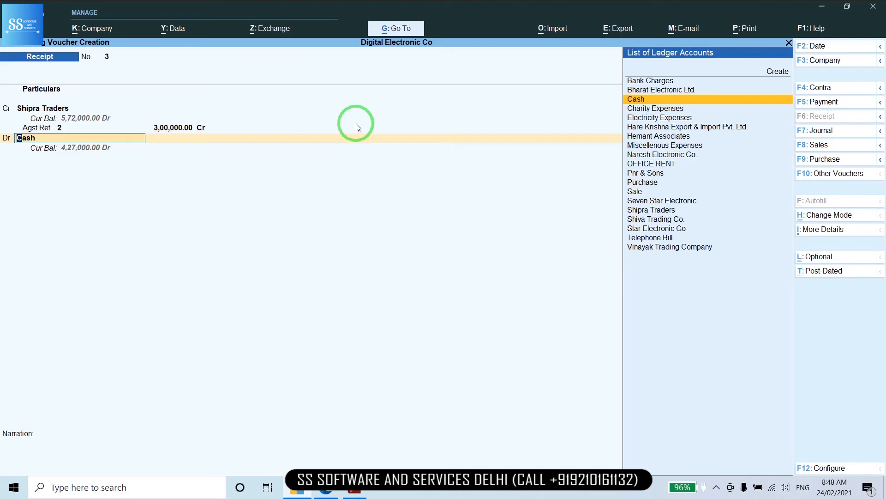
key(alt+c)
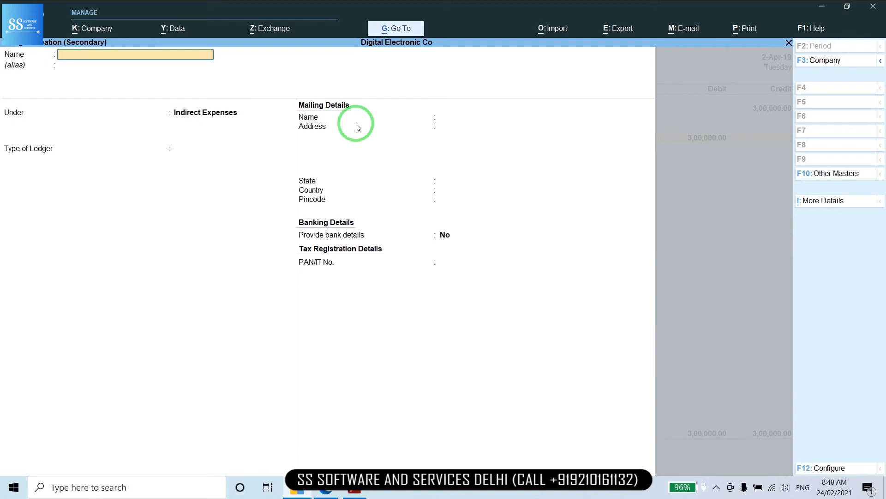
Name the new ledger PNB BANK A/C plus the bank account number, and enter BAN for its group
text(Pnb)
key(BackSpace)
key(BackSpace)
key(BackSpace)
key(BackSpace)
key(Caps_Lock)
text(NB BANK A/C)
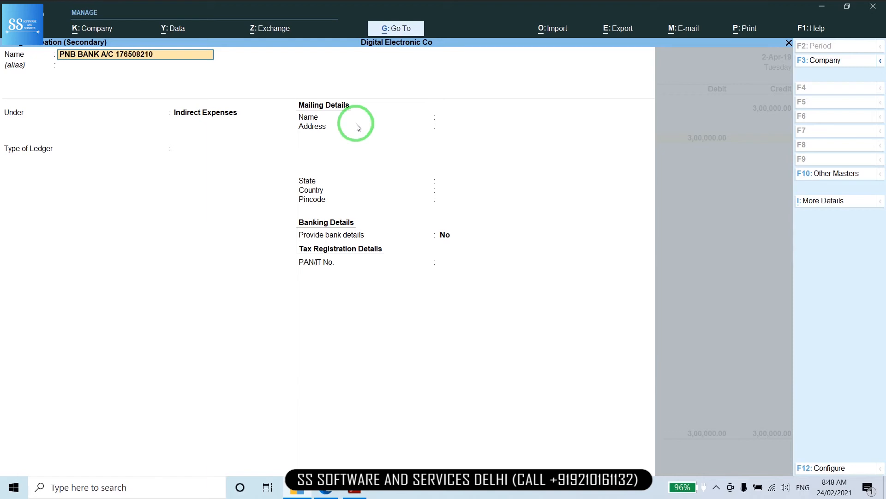
key(Return)
key(Return)
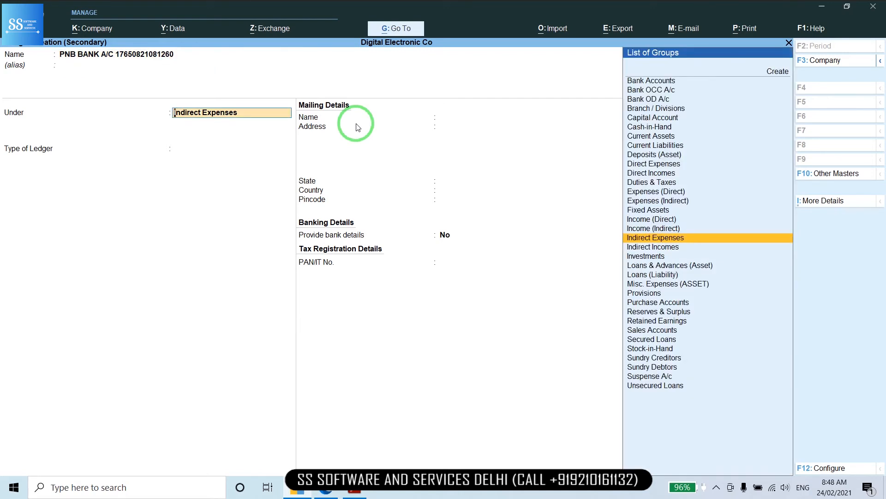
text(BAN)
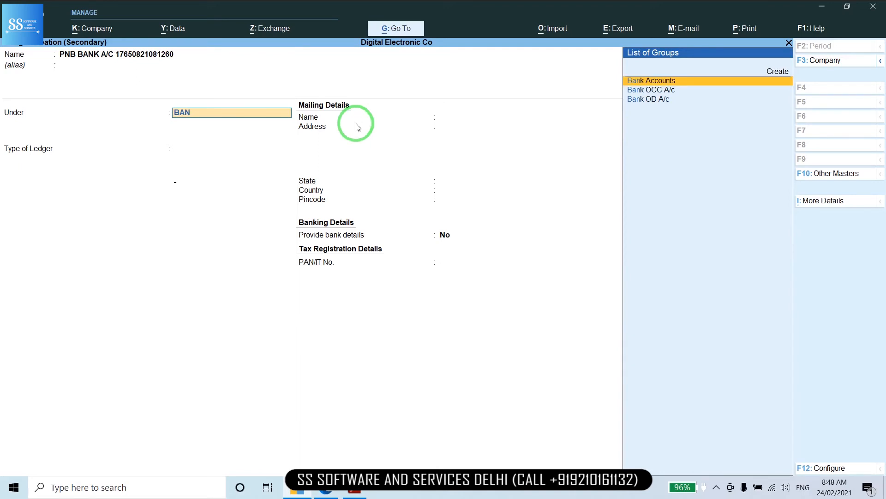
Save the PNB ledger under Bank Accounts with the account number, IFS PNB0001661 and GANDHI NAGAR branch
key(Return)
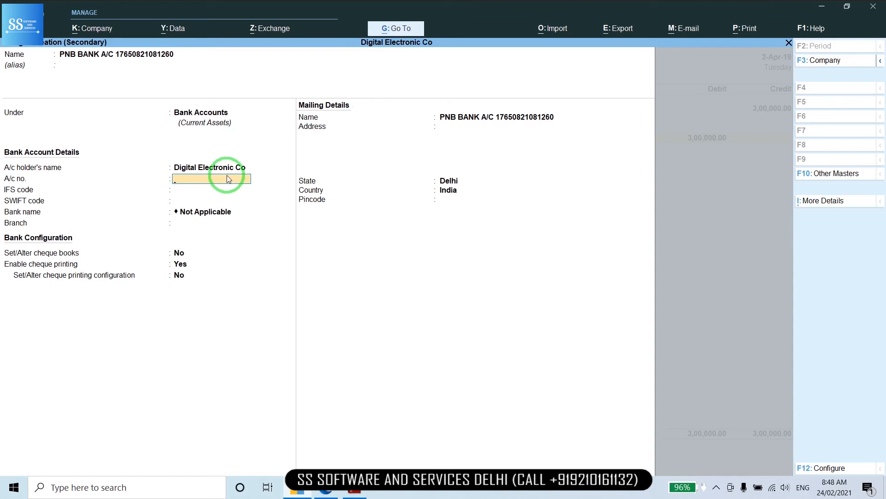
key(Return)
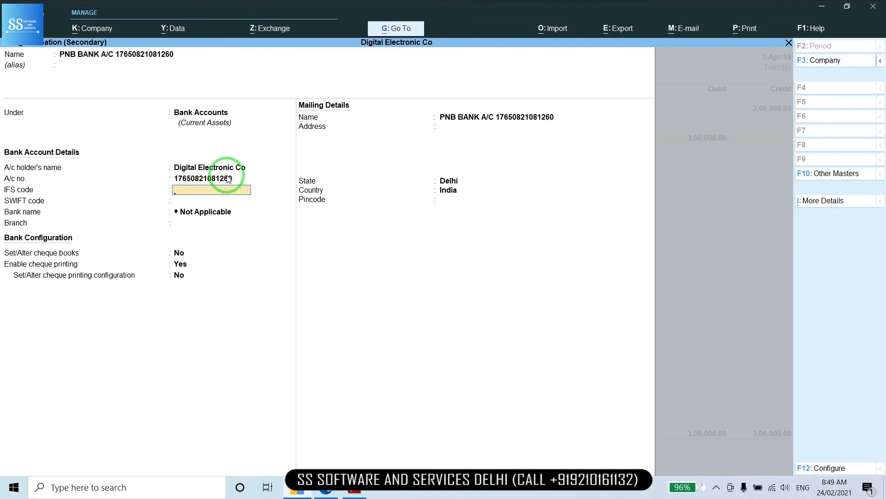
text(PNB0001661)
key(Return)
key(Return)
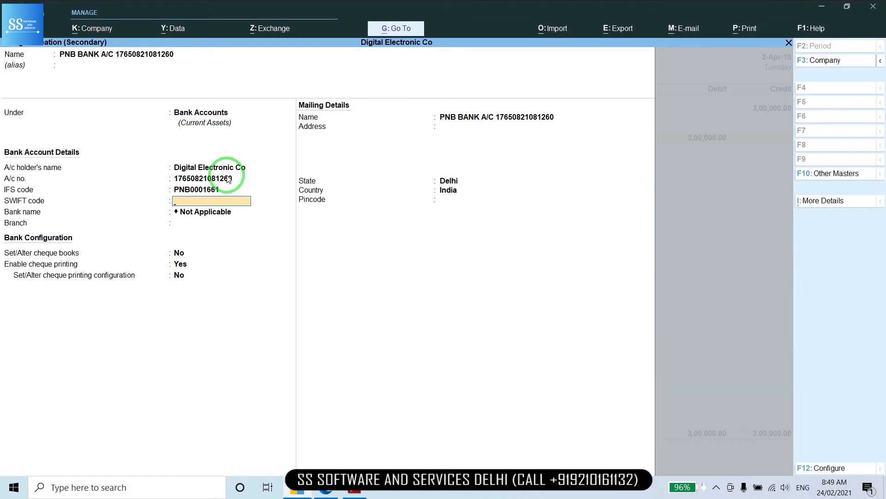
key(Return)
key(Return)
key(BackSpace)
text(GANDHI NAGAR)
key(Return)
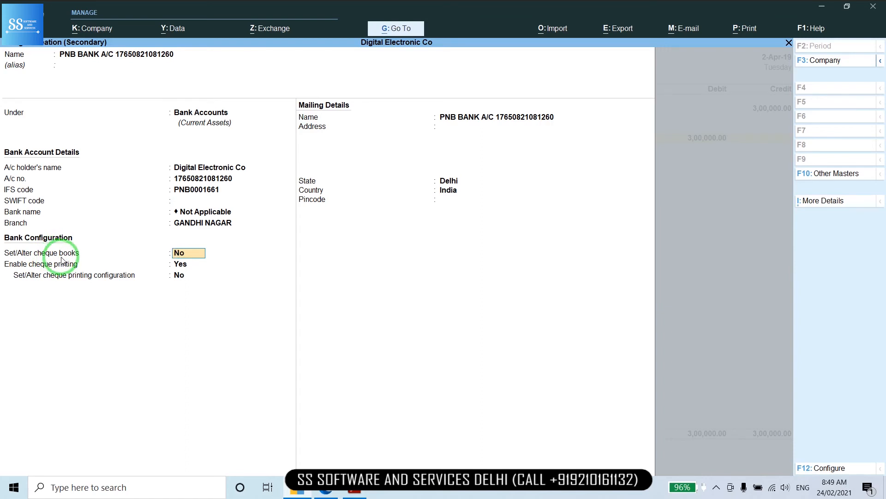
key(Return)
key(Return)
key(Return)
key(Return)
key(Return)
key(Return)
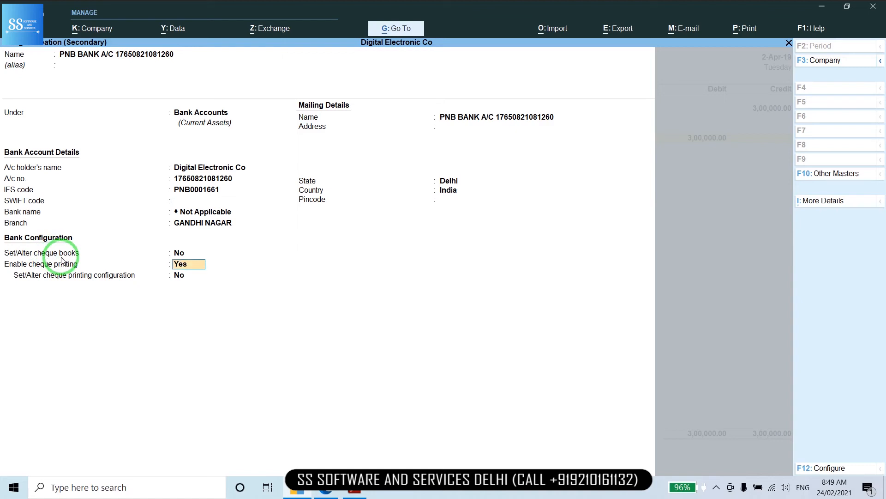
key(Return)
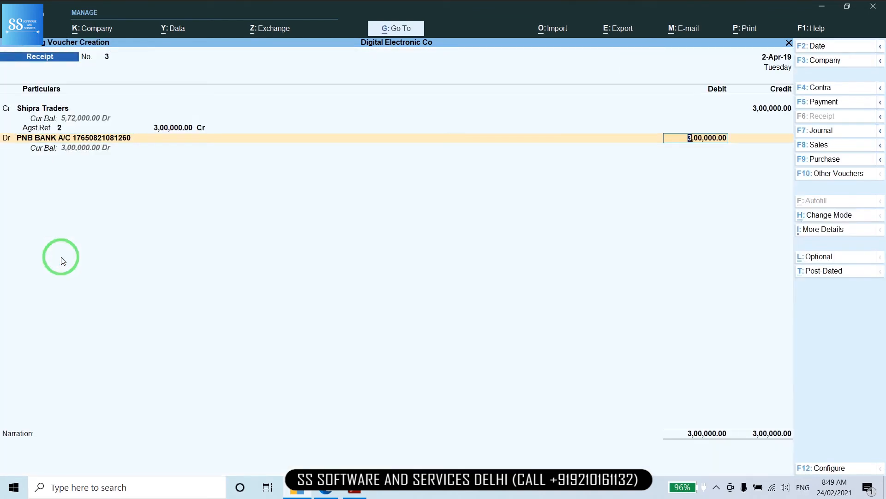
Confirm the 3,00,000 bank debit and set the transaction type to Cheque/DD
key(Return)
key(Return)
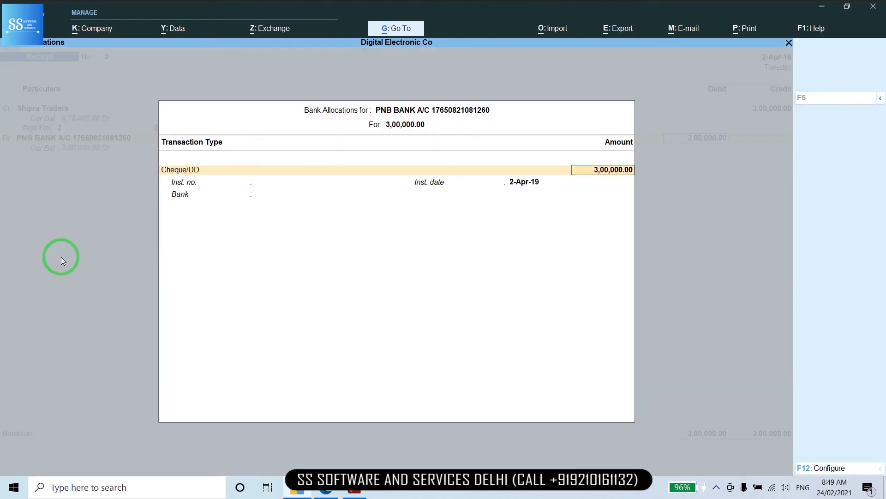
key(Return)
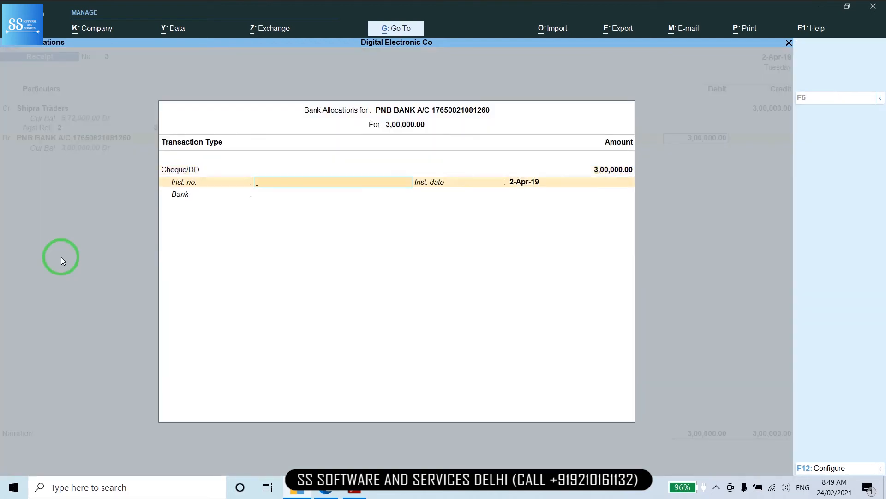
key(BackSpace)
key(BackSpace)
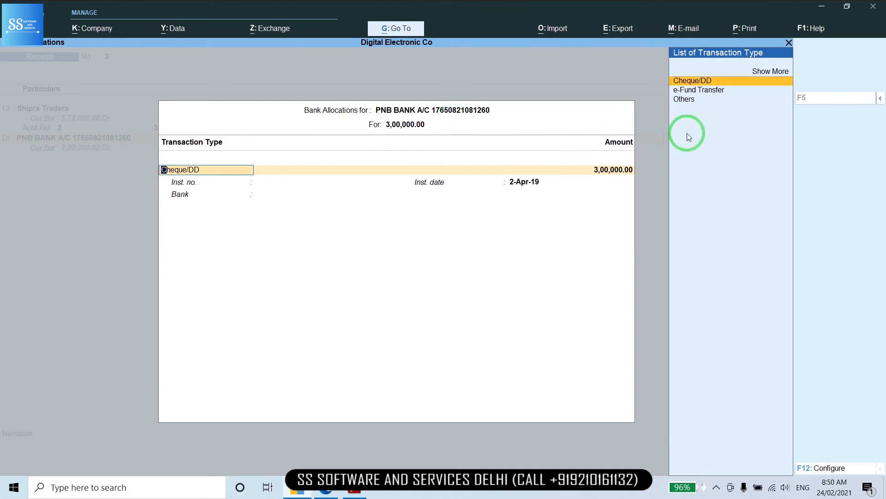
click(773, 74)
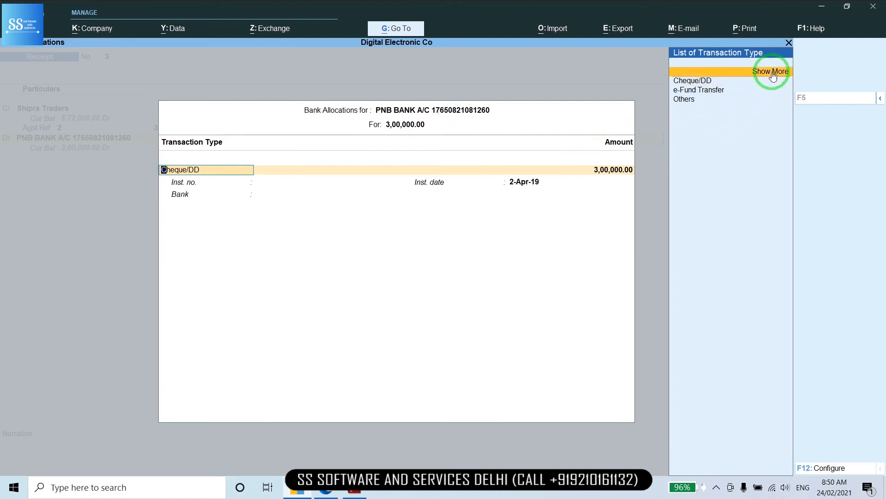
click(773, 74)
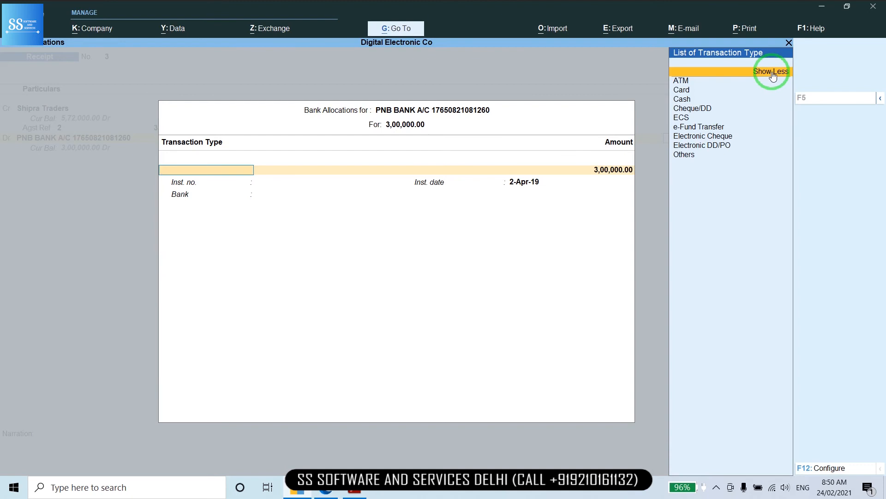
key(Down)
key(Down)
key(Down)
key(Down)
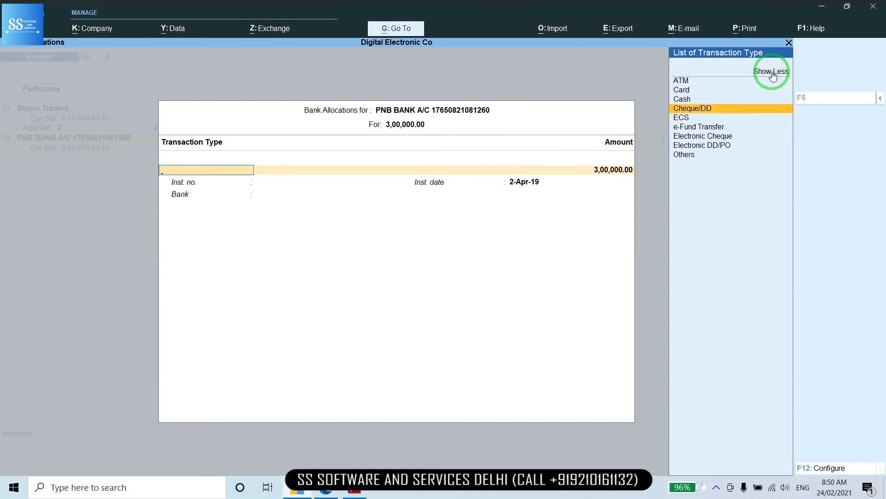
key(Return)
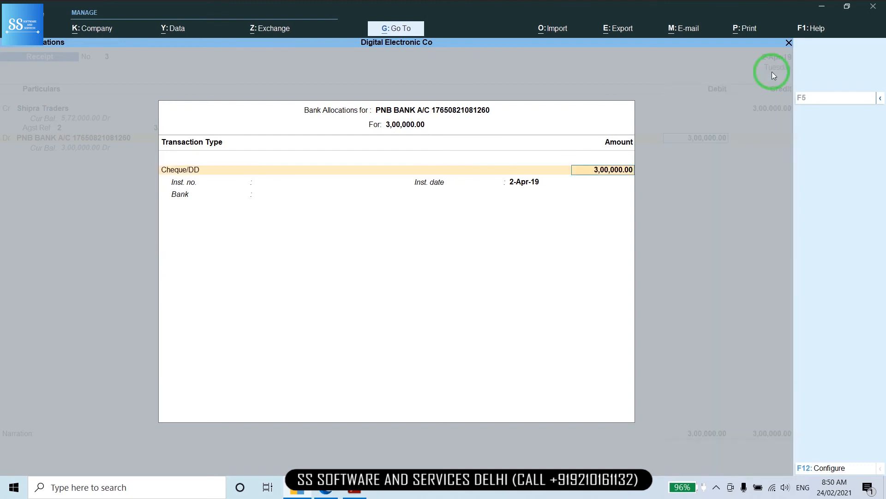
Enter cheque number 53081, leave the bank as Not Applicable, and save Receipt No. 3
key(Return)
text(5308)
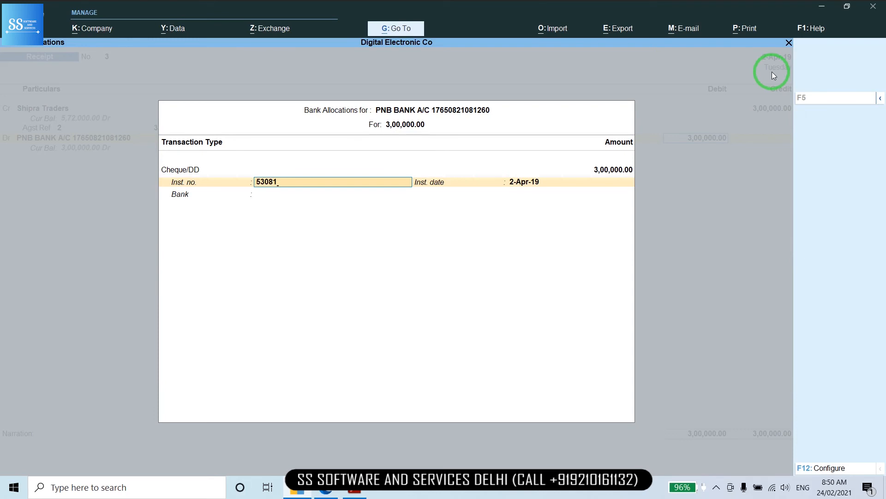
text(1)
key(Return)
key(Return)
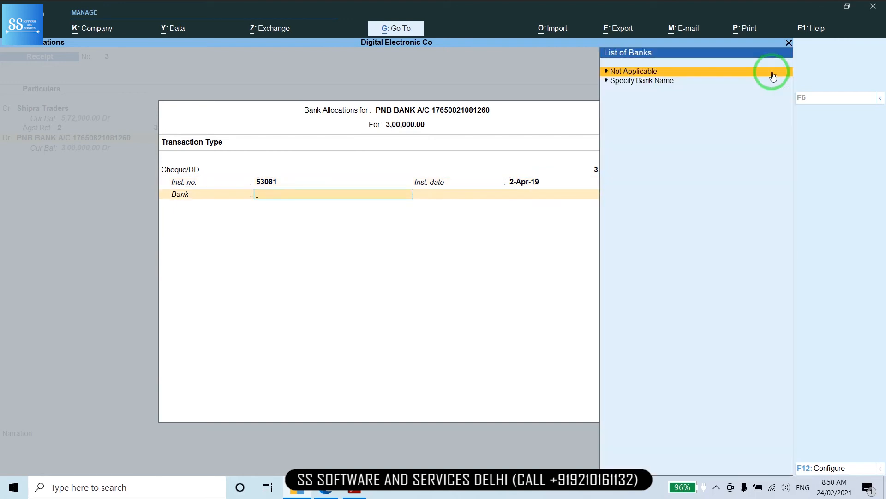
key(Return)
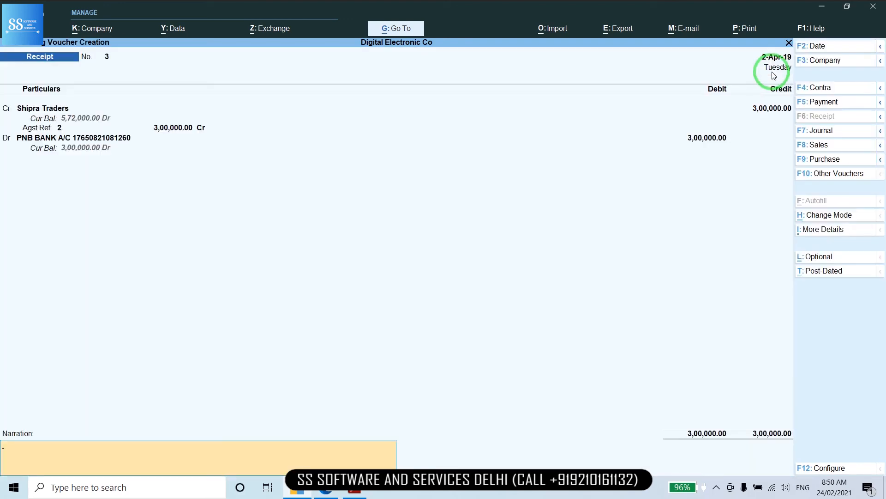
key(Return)
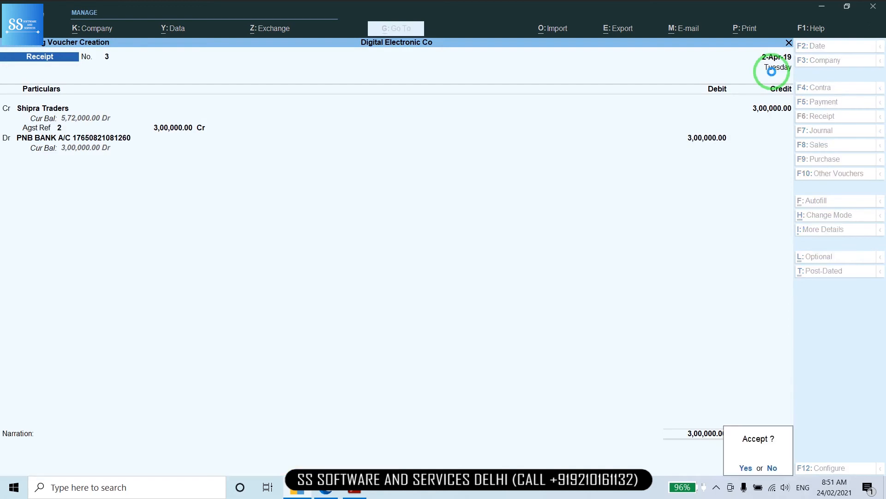
key(Return)
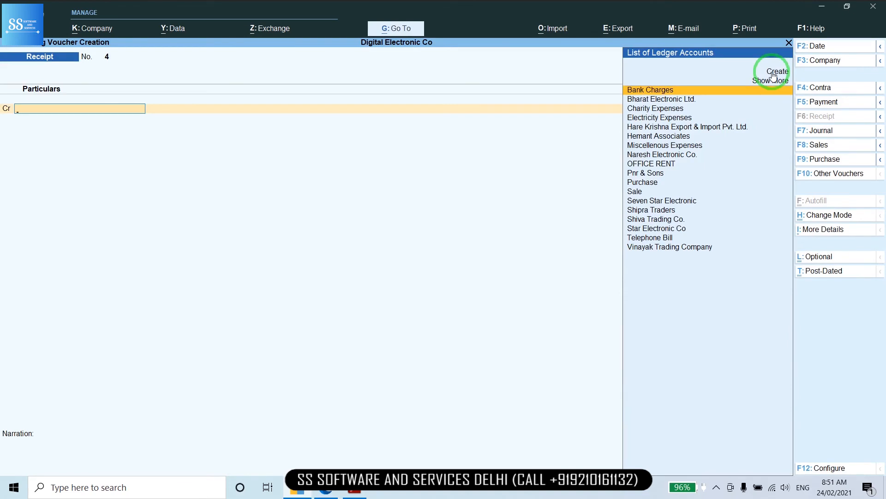
In payment voucher 3, debit Star Electronic Co 30,000 against pending bill 340
click(825, 106)
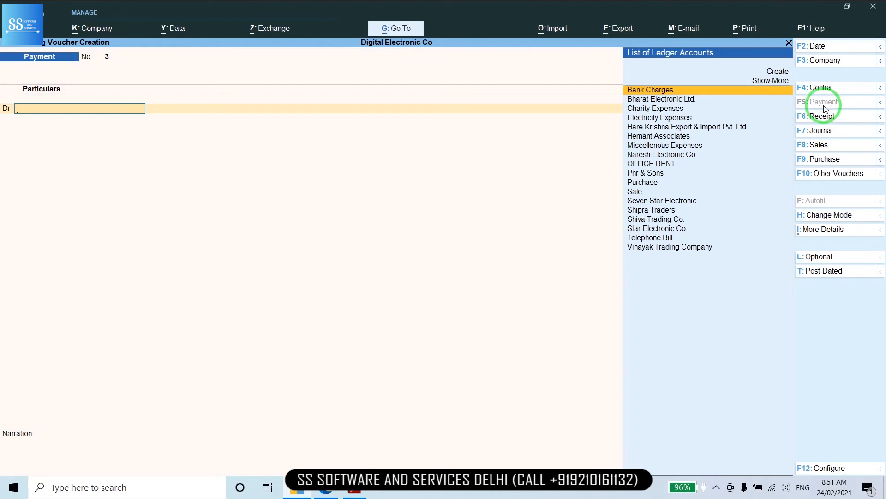
text(sta)
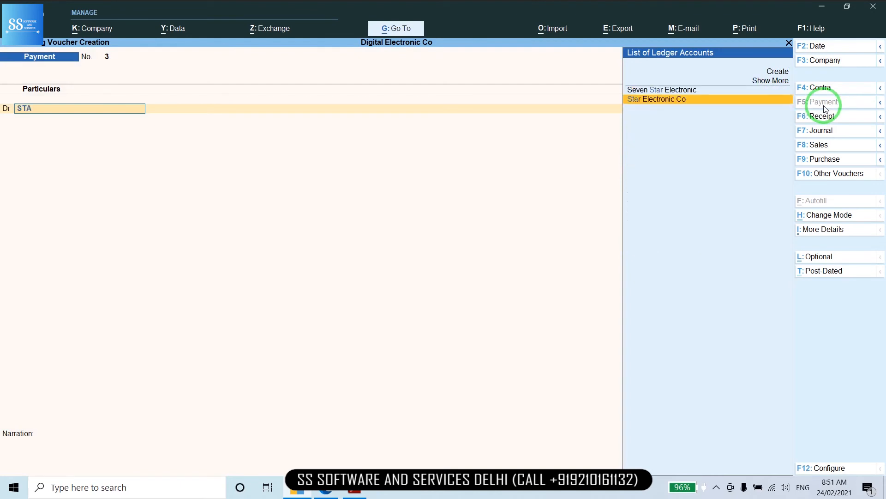
key(Return)
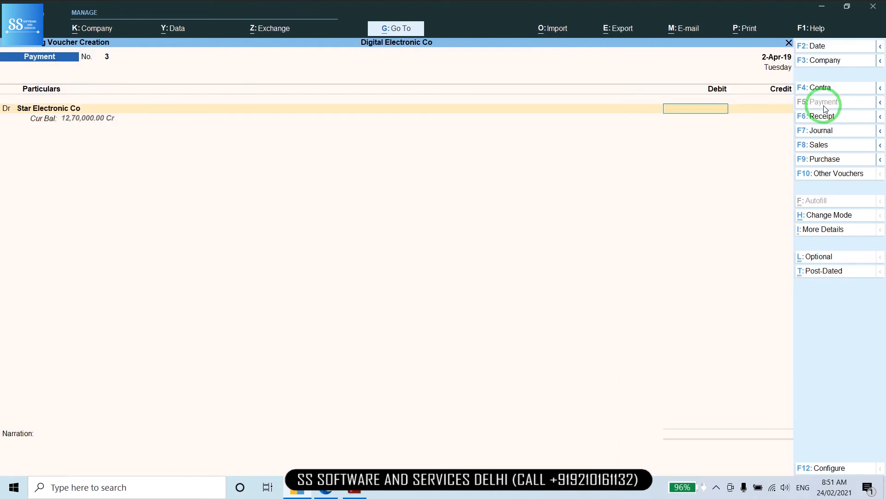
text(30000)
key(Return)
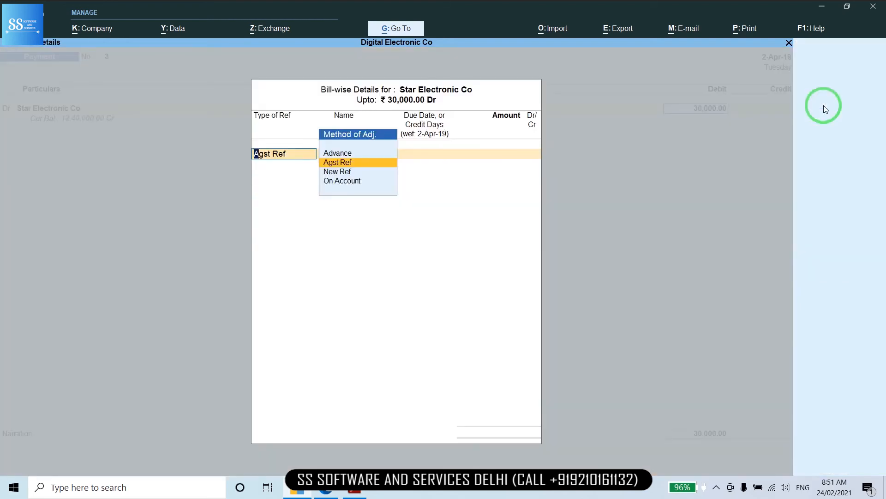
key(Return)
key(Return)
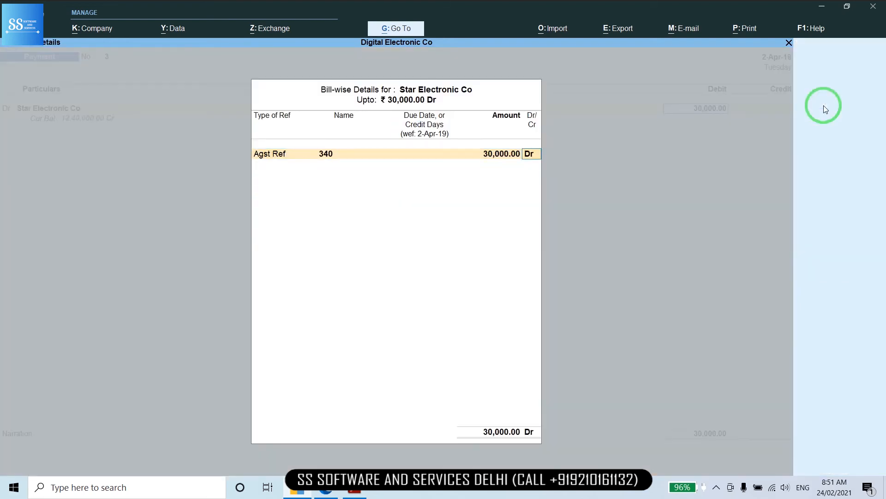
key(Return)
key(Return)
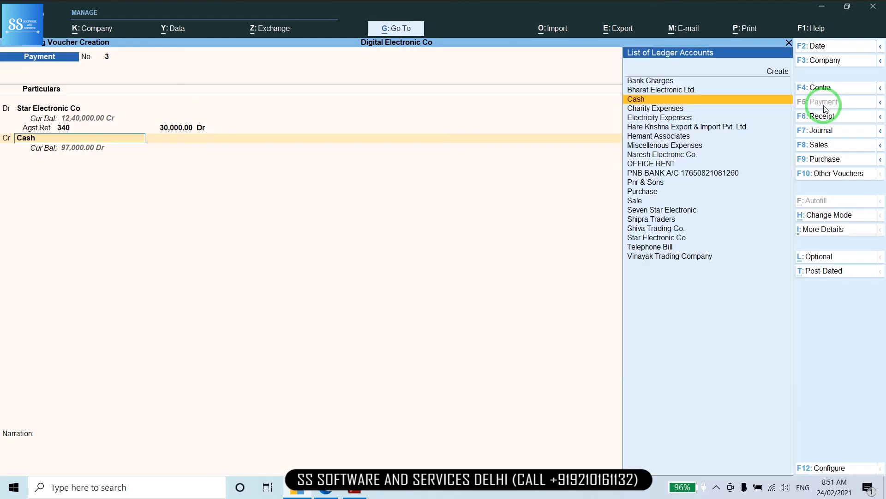
Credit the 30,000.00 to the PNB BANK A/C ledger
text(PN)
key(Return)
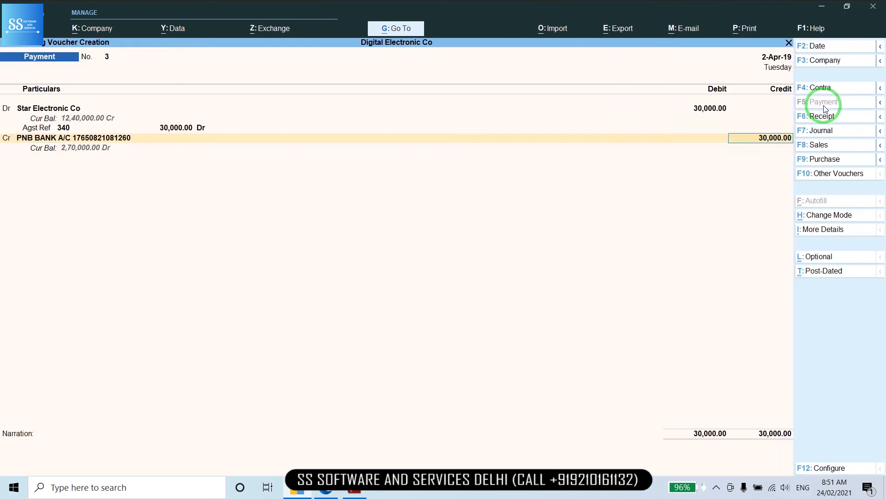
key(Return)
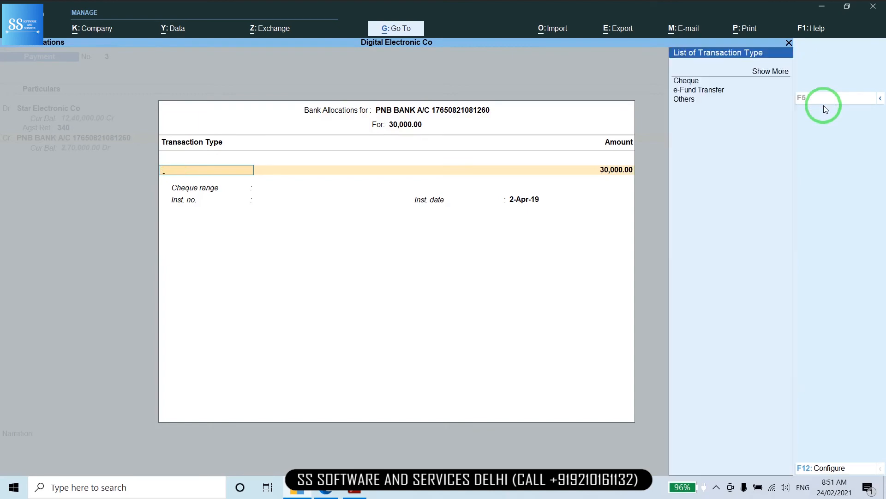
Set the bank allocation transaction type to Cheque
key(Down)
key(Down)
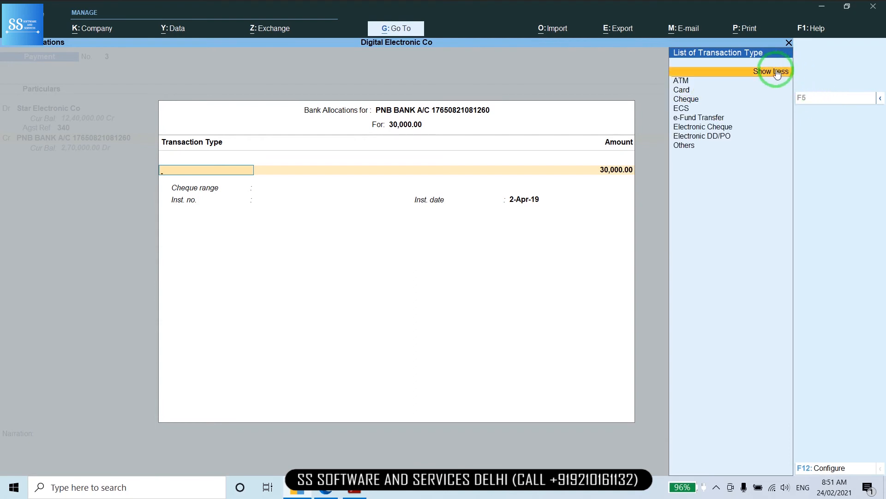
key(Down)
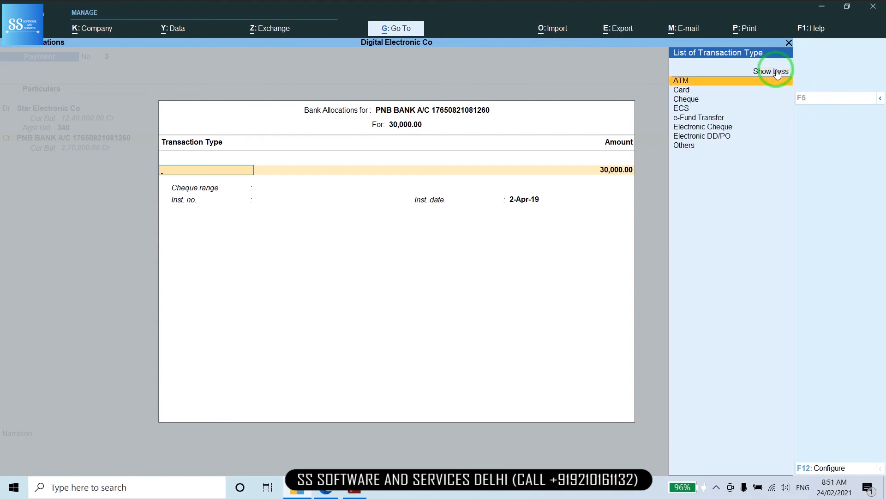
key(Down)
key(Down)
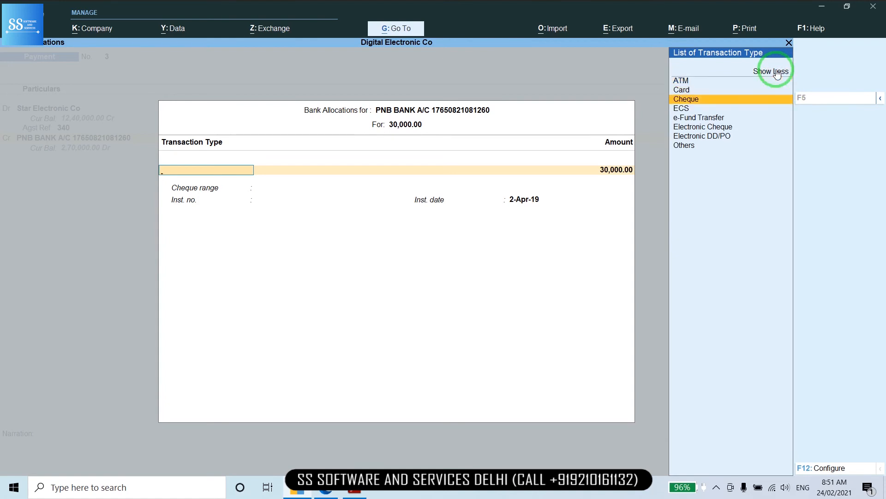
key(Down)
key(Down)
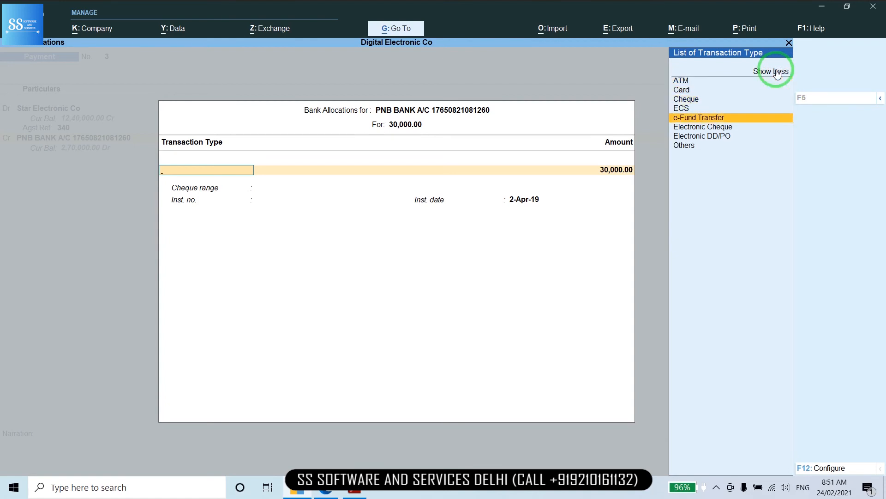
key(Down)
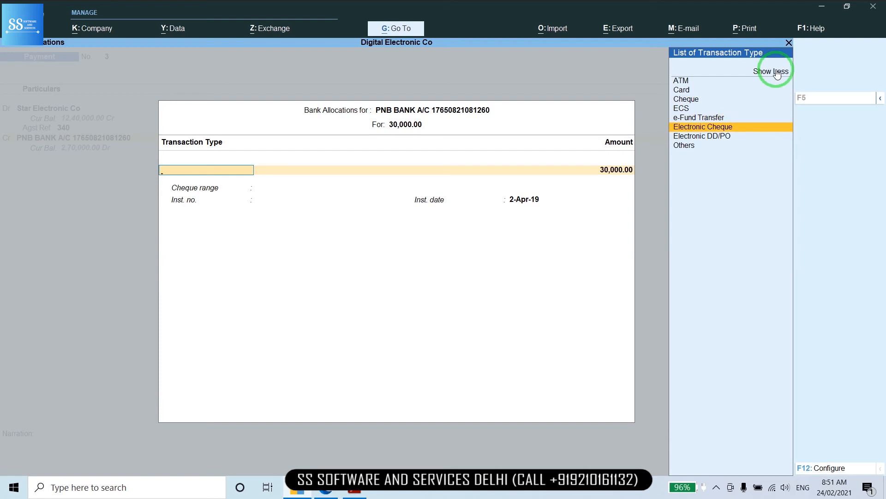
key(Down)
key(Down)
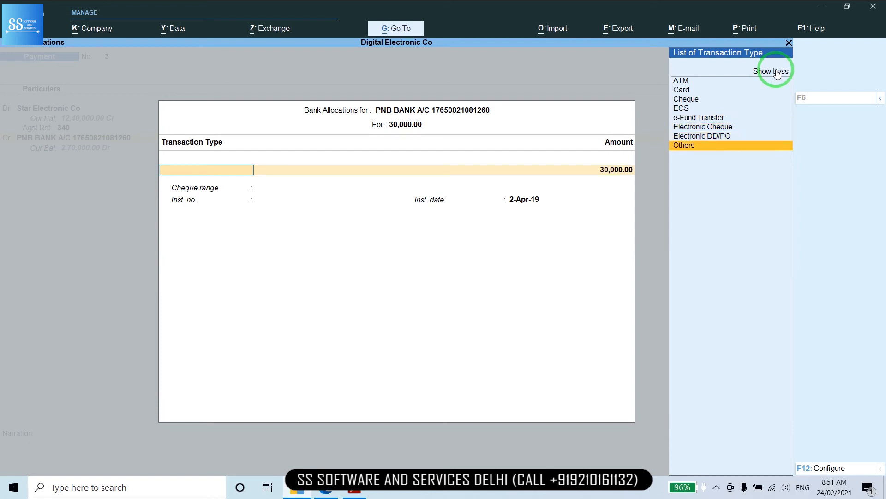
key(Up)
key(Up)
key(Up)
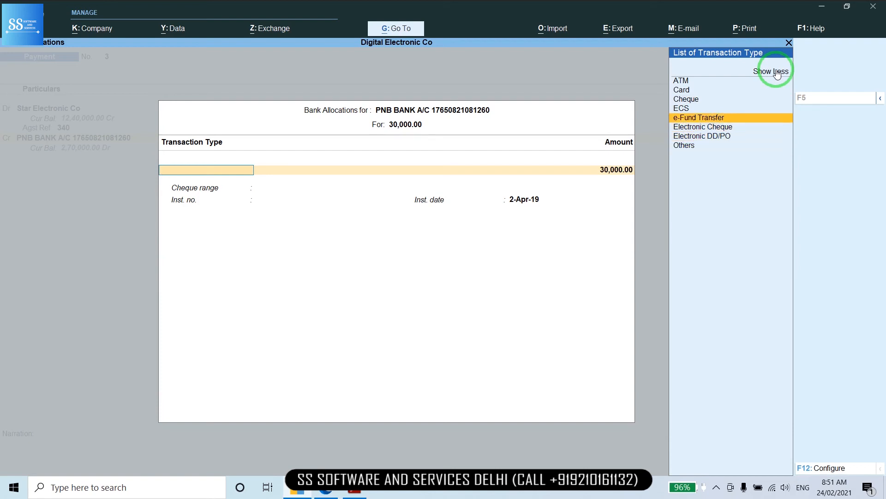
key(Up)
key(Up)
Enter cheque instrument number 23401 and close the bank allocation
key(Return)
key(Return)
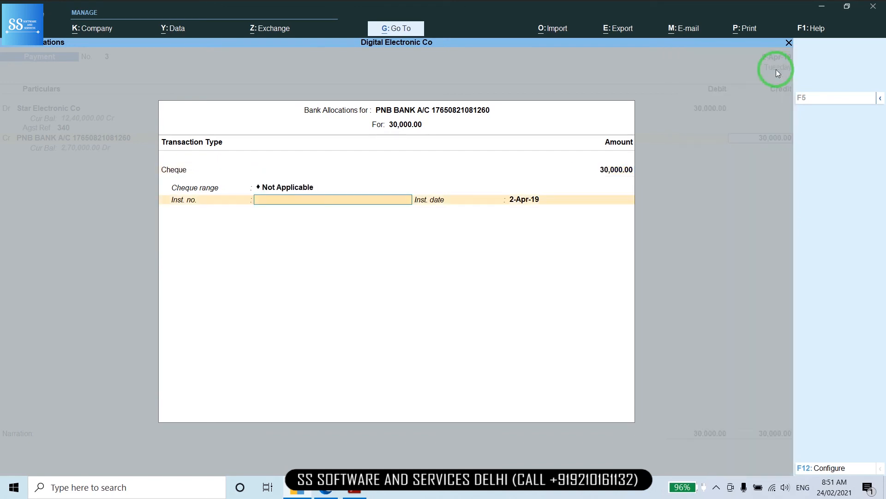
key(BackSpace)
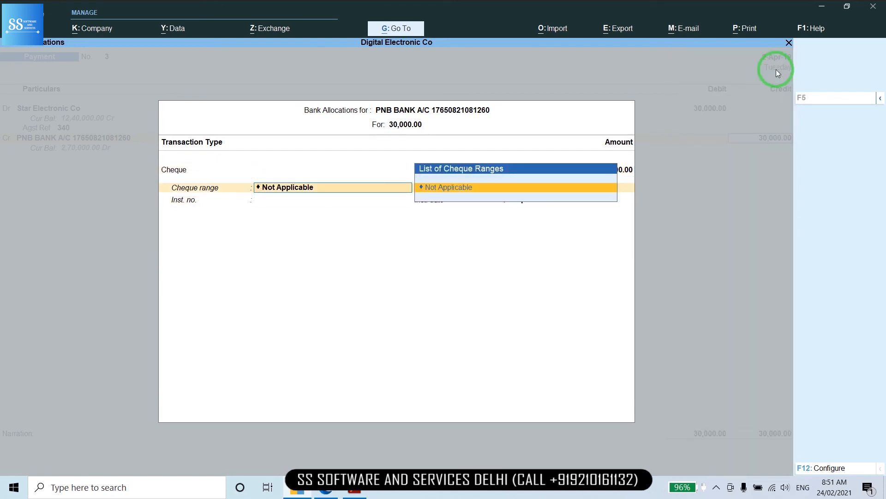
key(BackSpace)
key(Return)
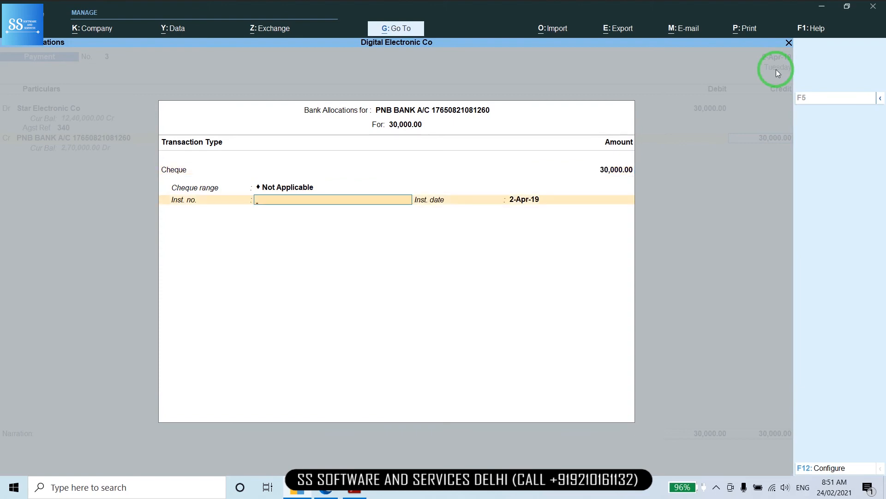
text(23401)
key(Return)
key(Return)
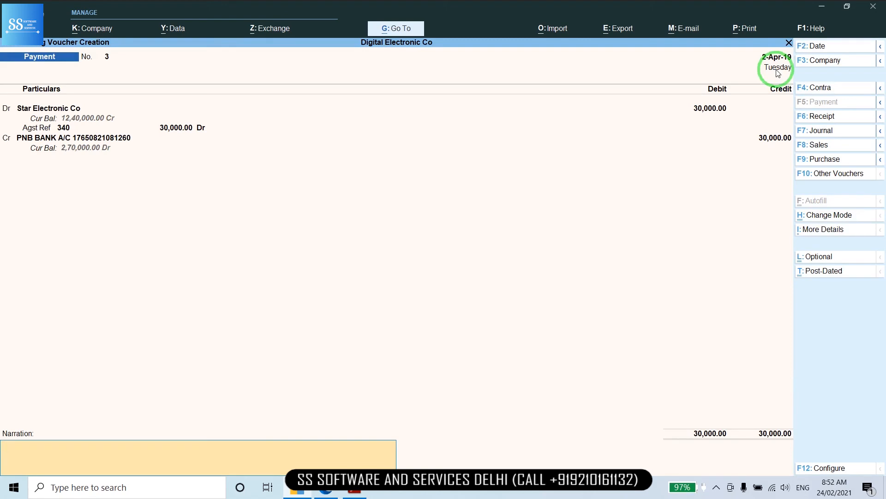
key(BackSpace)
key(BackSpace)
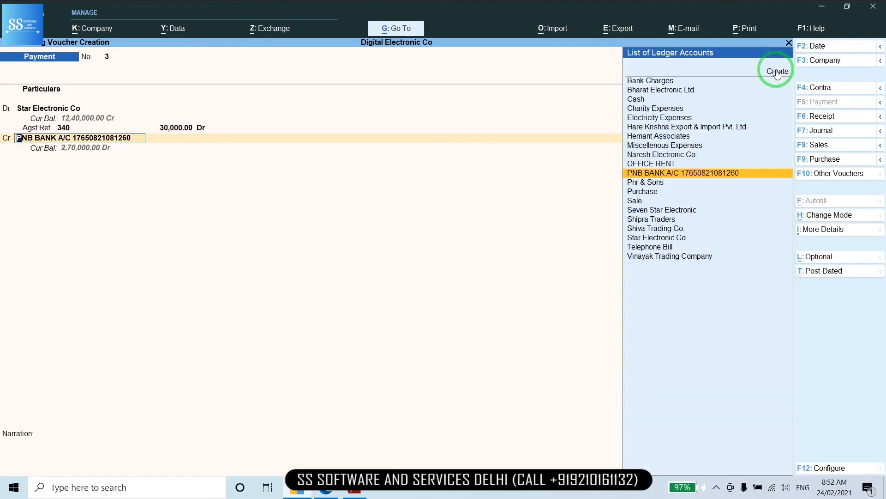
In the PNB BANK ledger, turn on Set/Alter cheque books
key(ctrl+Return)
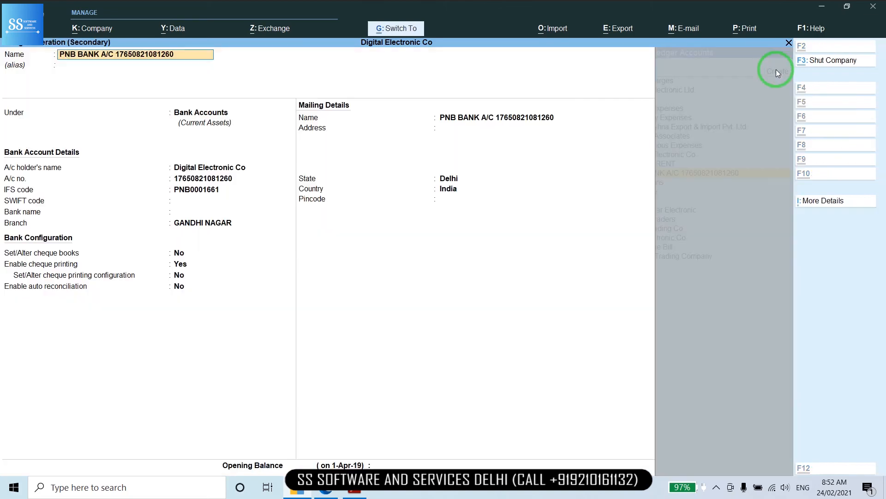
key(Return)
key(Return)
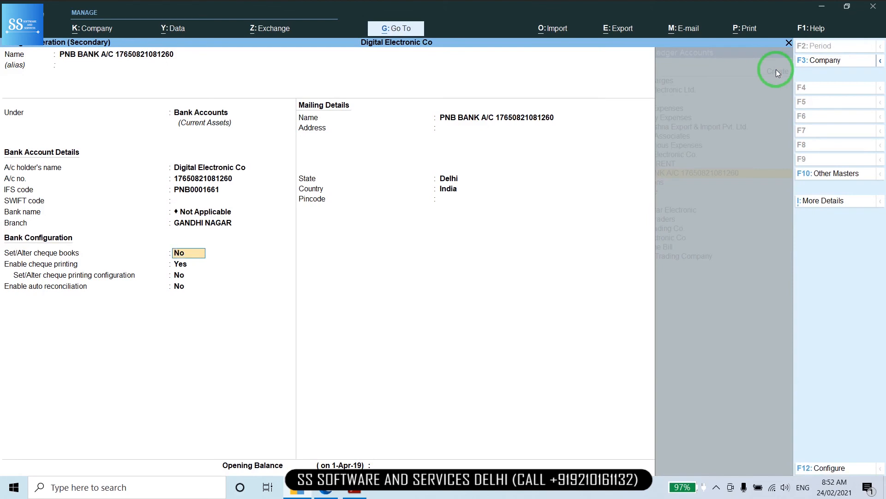
key(Return)
key(Up)
text(y)
key(Return)
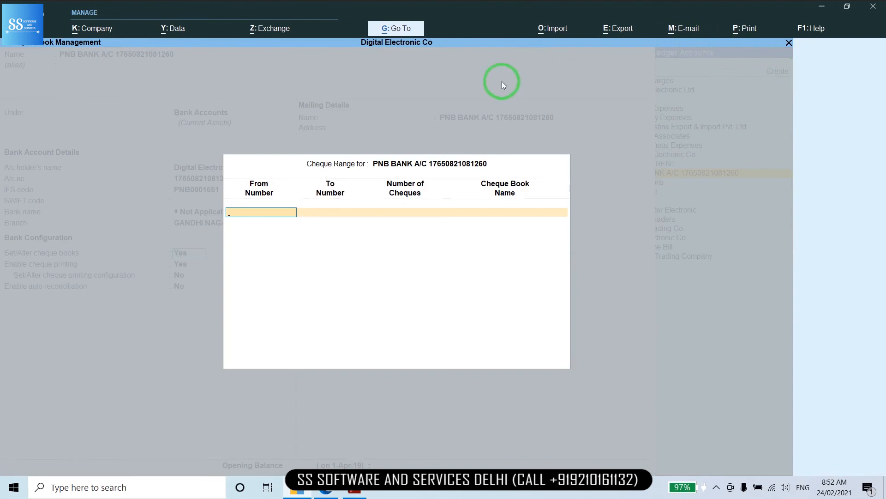
Add cheque book 2340100–2340150 (51 cheques) named PNB BANK and save the ledger
text(2340100)
key(Return)
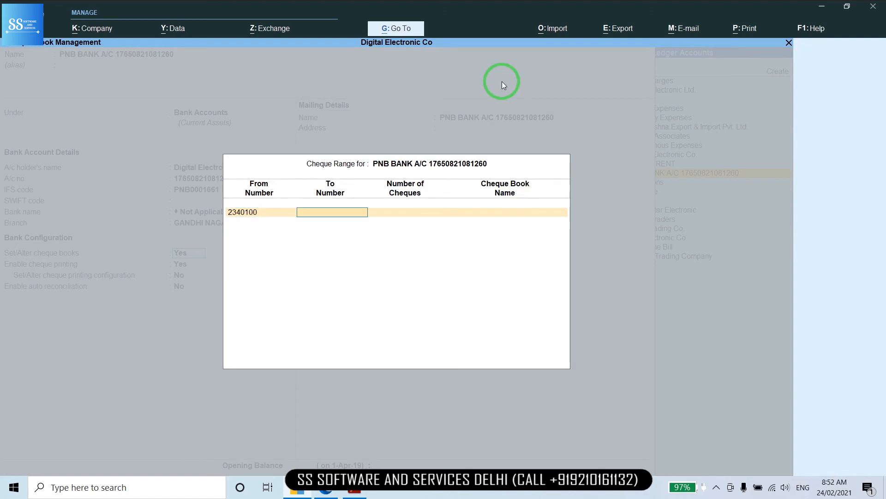
text(234010)
text(0)
key(Return)
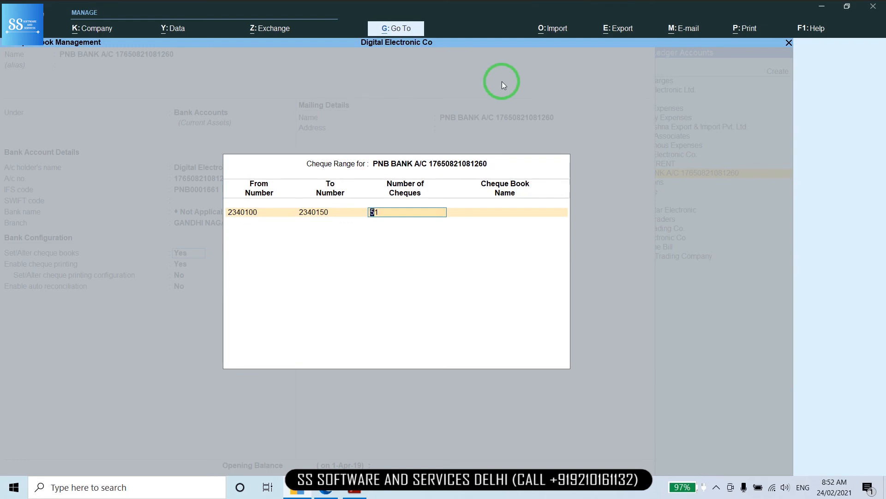
key(Return)
text(PNB BANK)
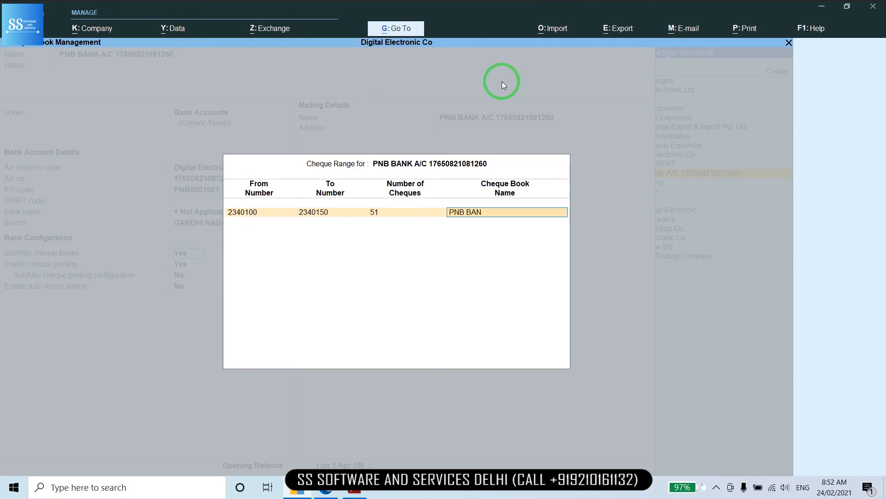
key(Return)
key(Return)
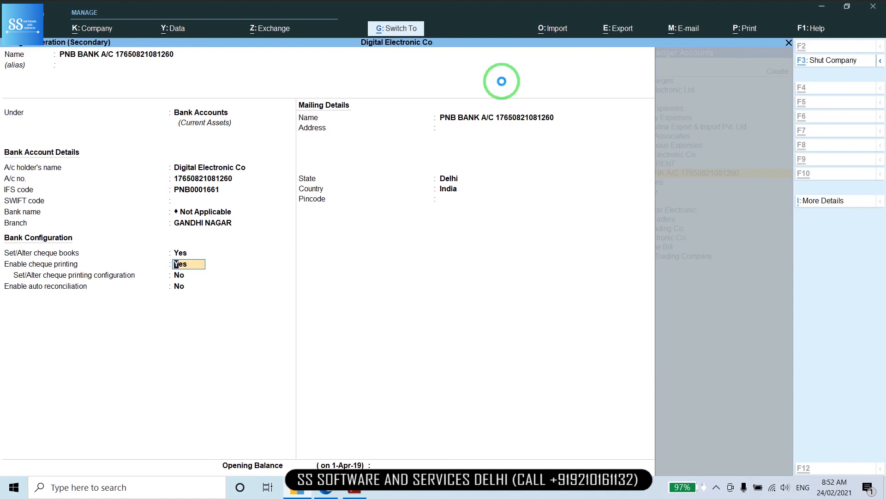
key(ctrl+a)
Save payment voucher 3 and begin payment voucher 4 for Shipra Traders
key(Return)
key(Return)
key(Return)
key(Return)
key(Return)
key(Return)
key(Return)
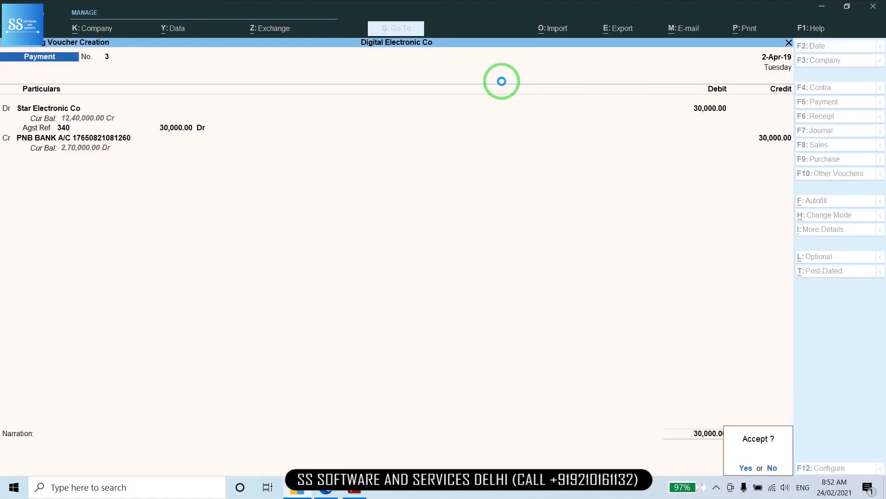
key(Return)
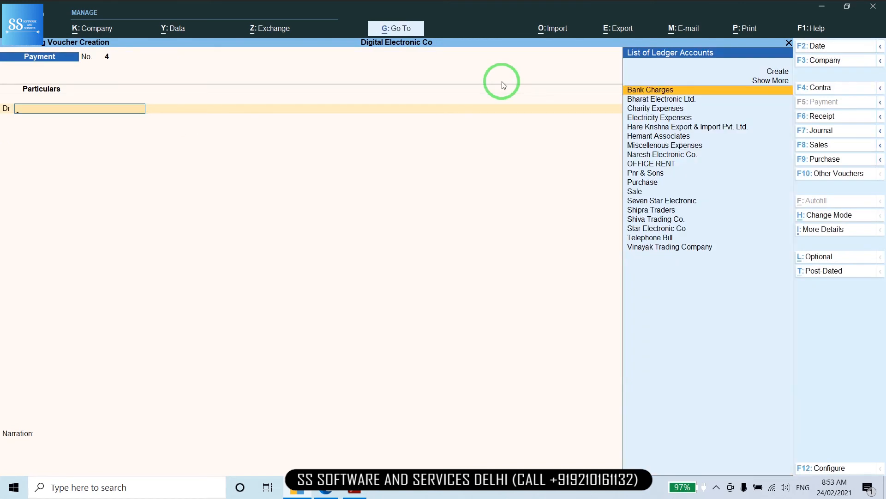
text(SHI)
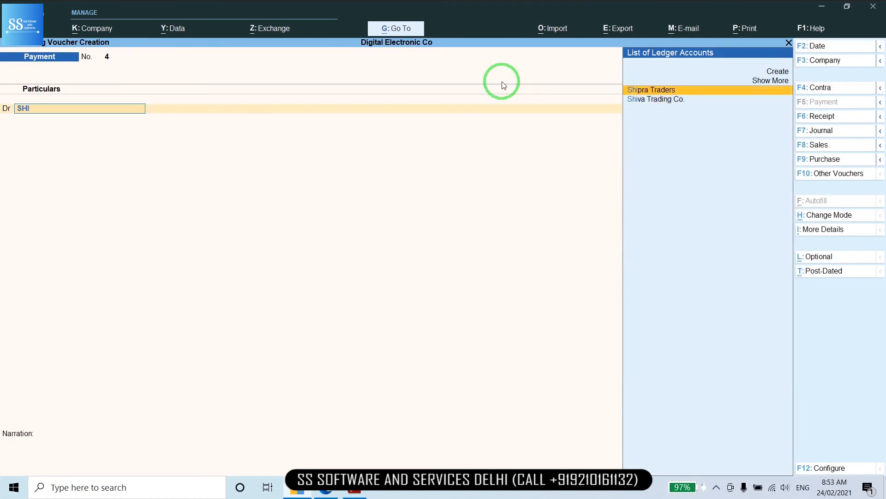
Debit Shipra Traders 20,000 against pending bill 2
key(Return)
text(20000)
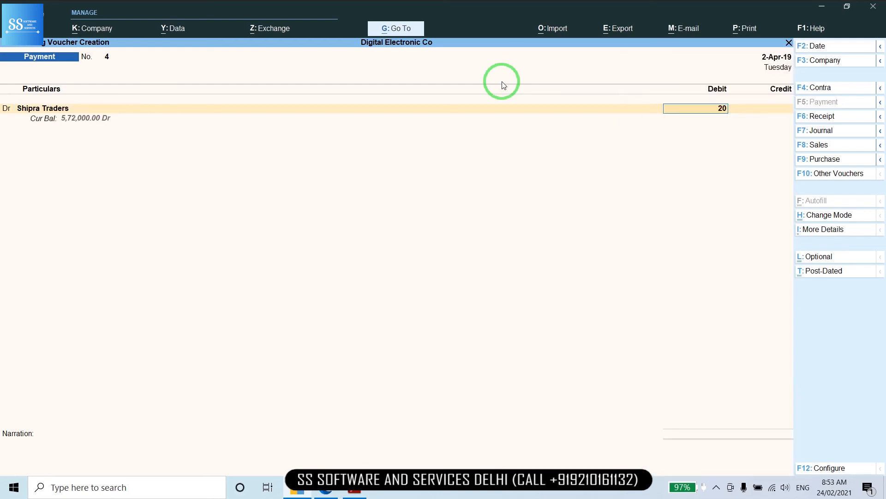
key(Return)
key(Return)
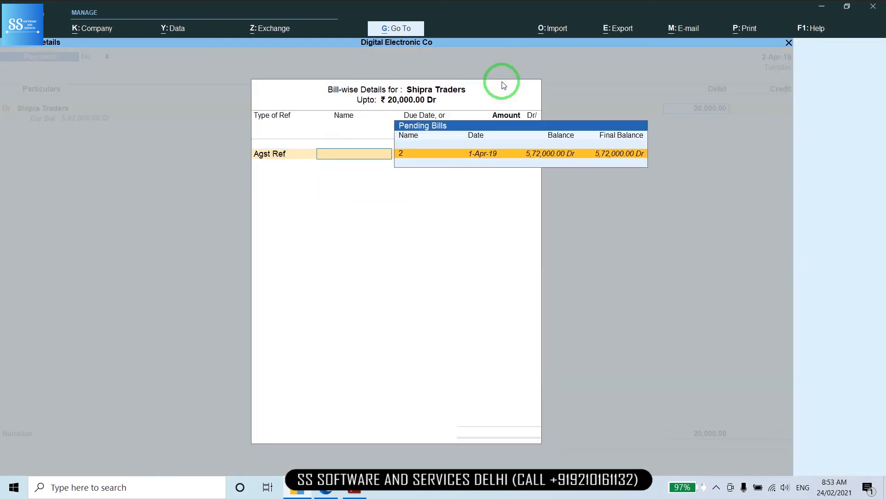
key(Return)
key(Return)
Credit 20,000 to PNB BANK with cheque 2340100, declining to quit the voucher
key(Return)
key(Return)
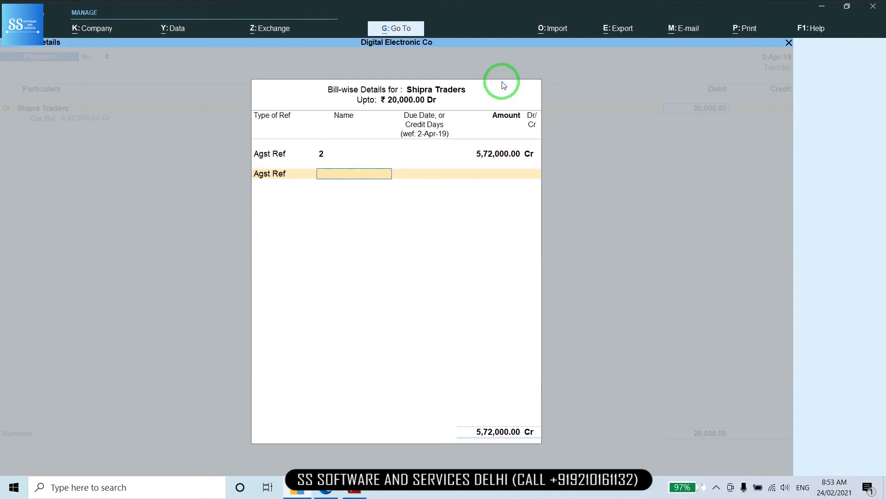
key(BackSpace)
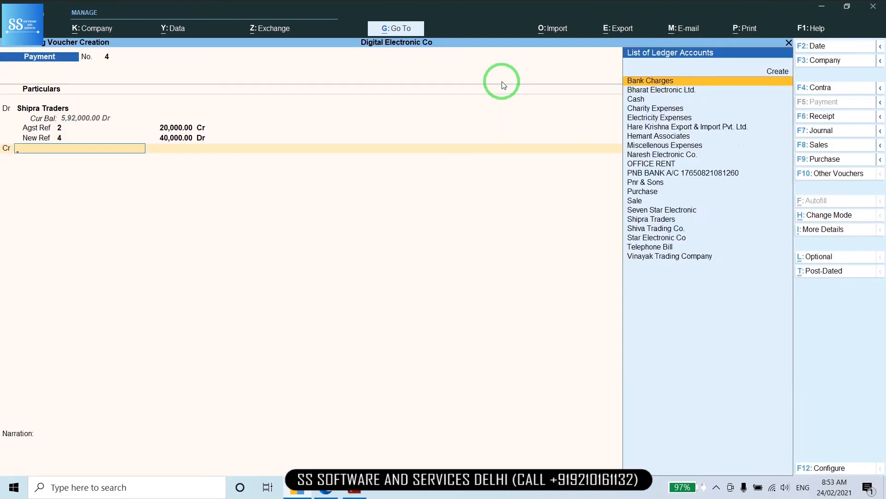
text(PN)
key(Down)
key(Return)
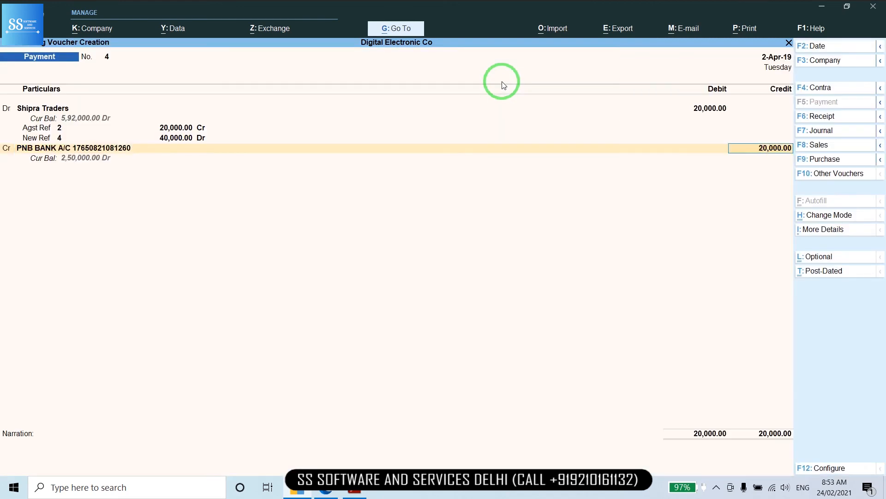
key(Return)
key(Return)
key(Return)
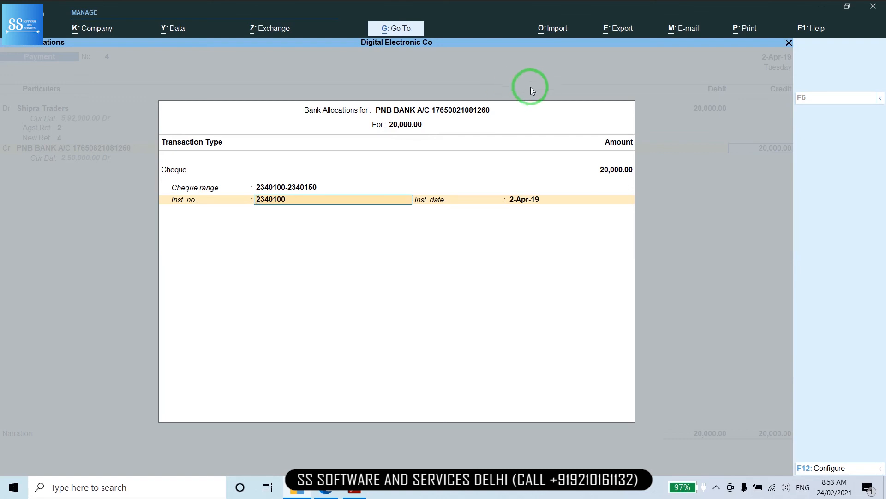
key(ctrl)
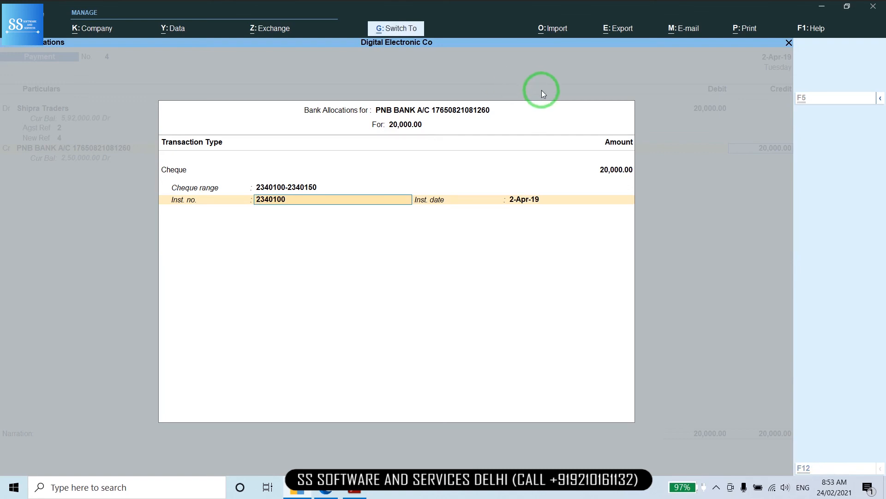
key(ctrl+a)
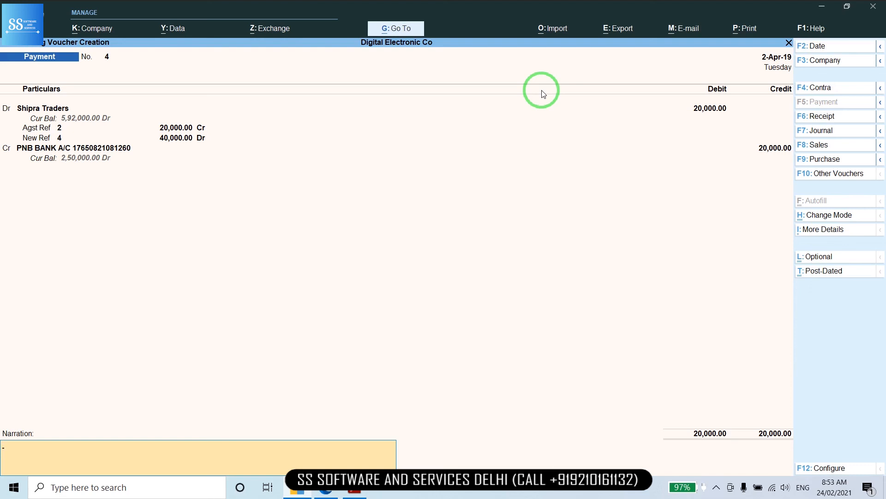
key(Escape)
key(n)
View Ledger Vouchers for the Cash and PNB BANK ledgers via Go To
click(388, 30)
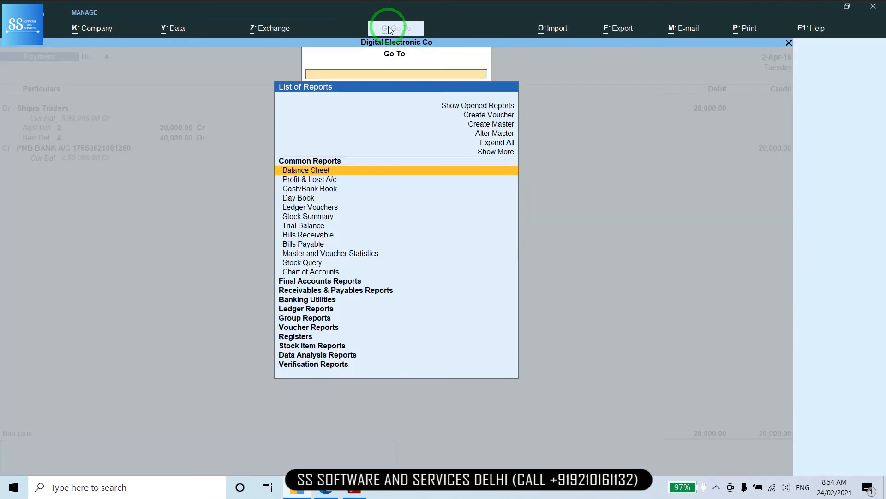
key(Down)
key(Down)
key(Down)
key(Down)
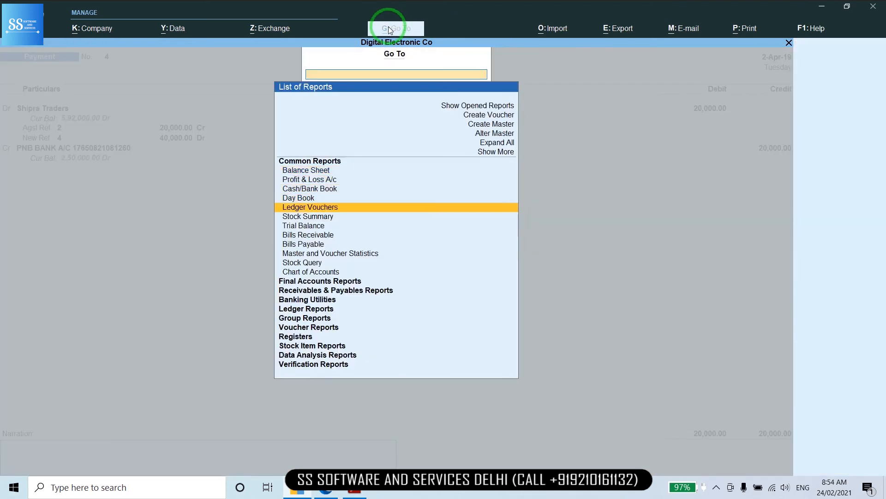
key(Return)
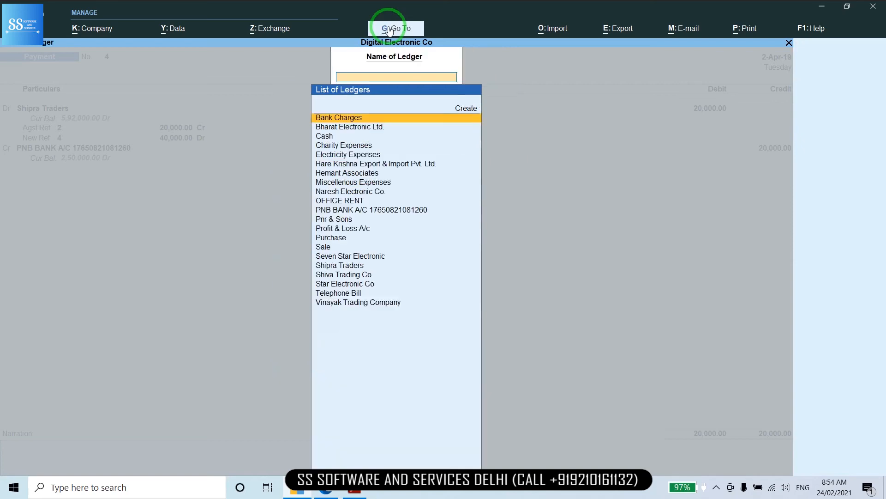
text(CAS)
key(Return)
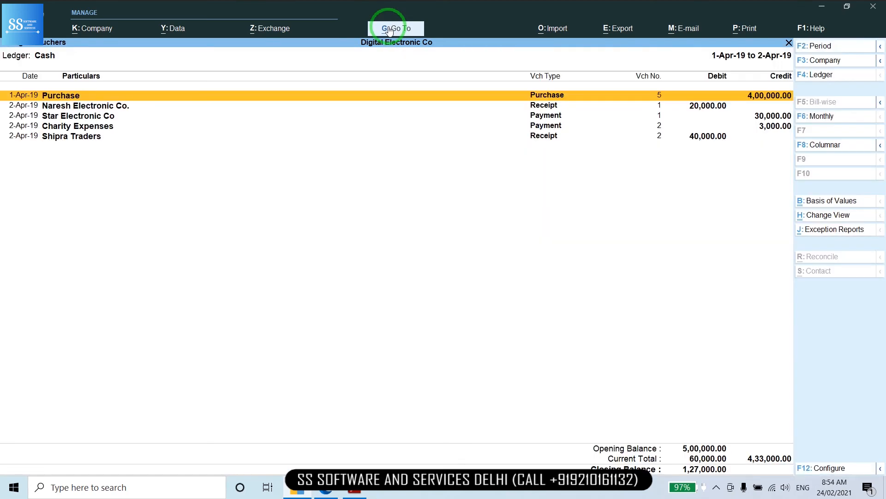
key(F4)
text(PN)
key(Return)
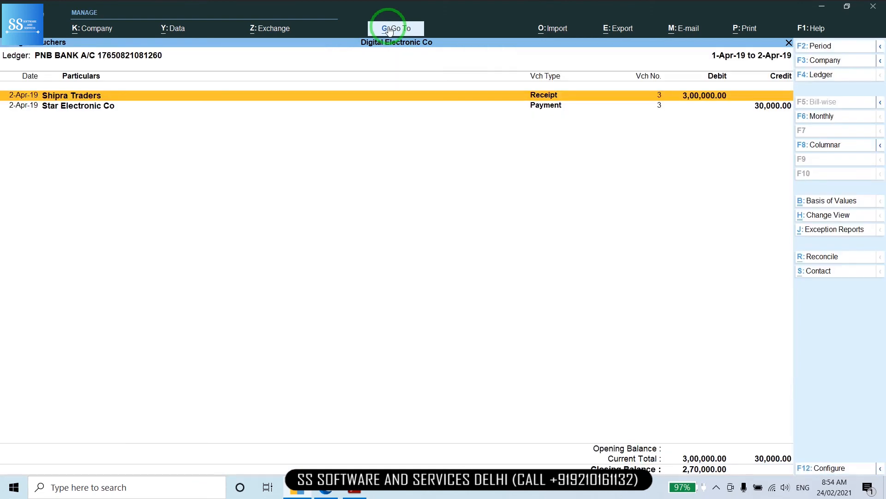
Quit and discard the unsaved payment voucher
key(F4)
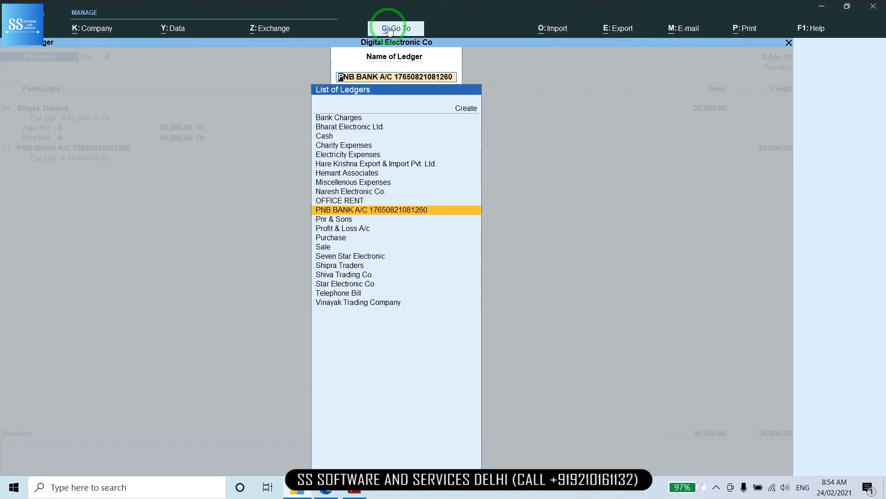
key(BackSpace)
key(Escape)
key(Escape)
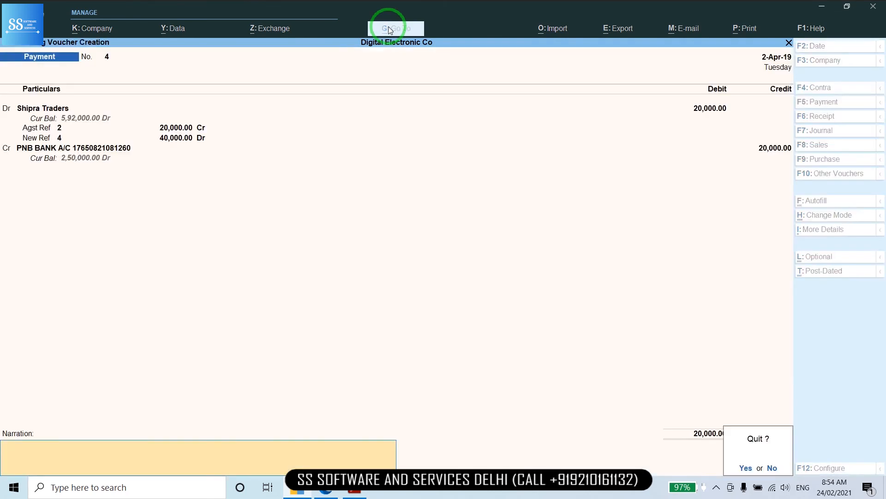
key(Return)
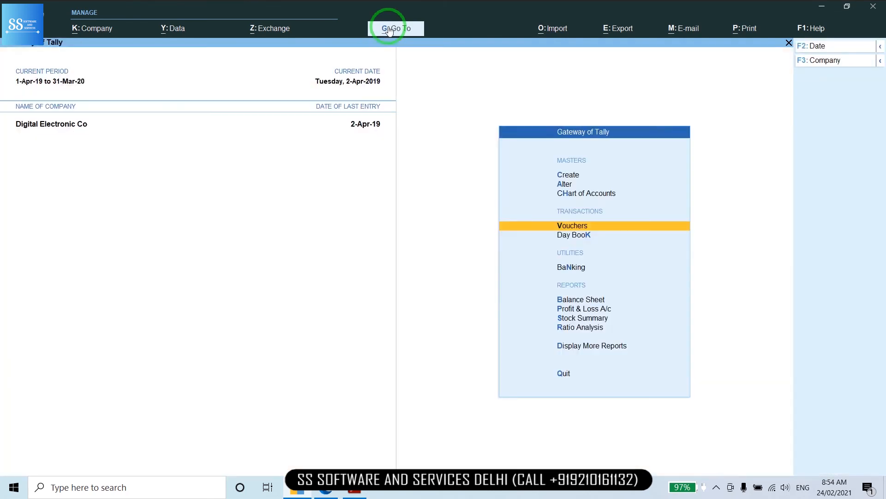
Open the Cash ledger through Display More Reports > Account Books > Ledger
key(Down)
key(Down)
key(Down)
key(Down)
key(Down)
key(Down)
key(Down)
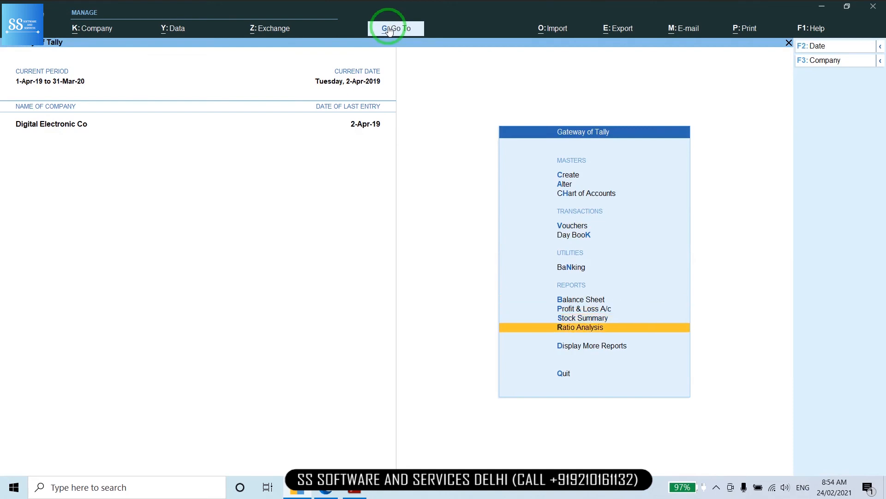
key(Return)
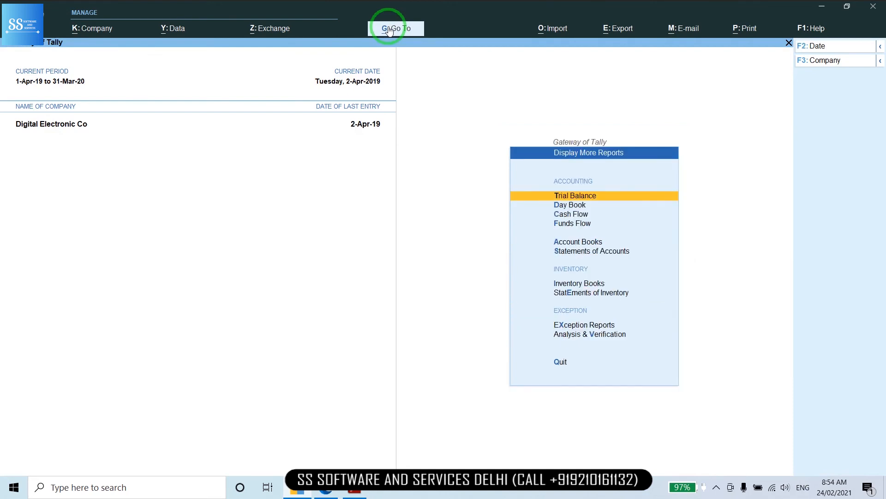
key(Down)
key(Down)
key(Down)
key(Down)
key(Return)
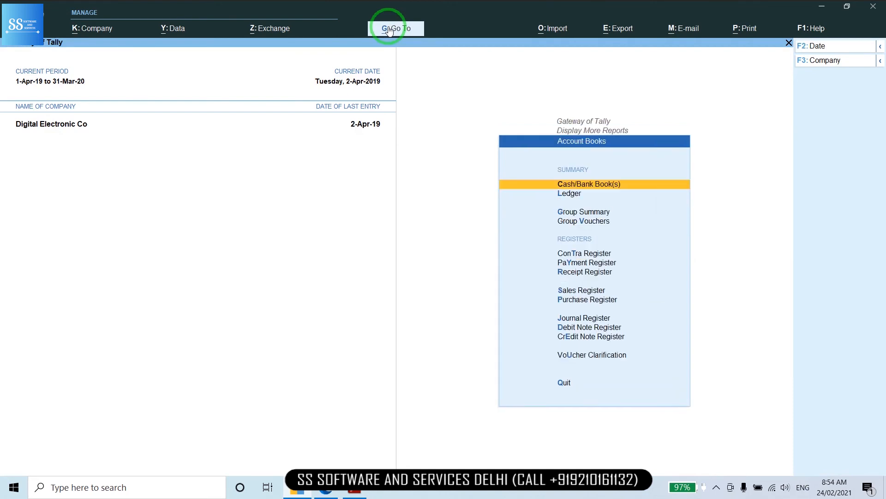
key(Down)
key(Return)
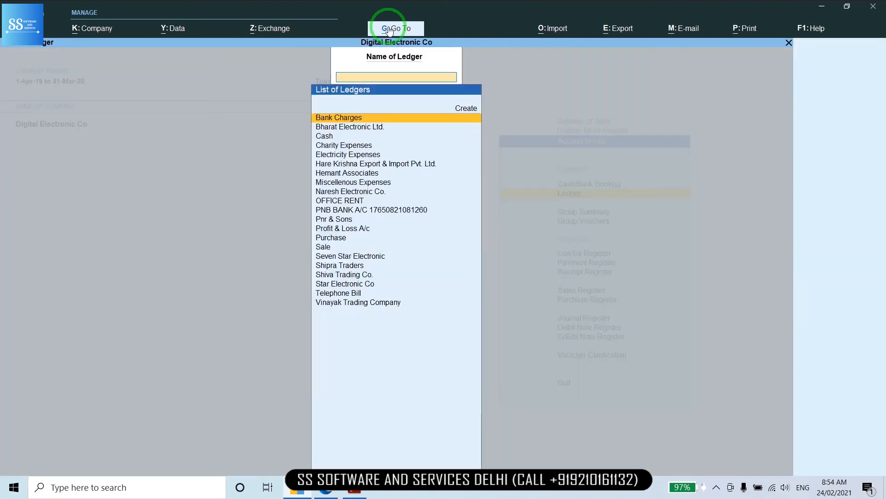
text(cash)
key(Return)
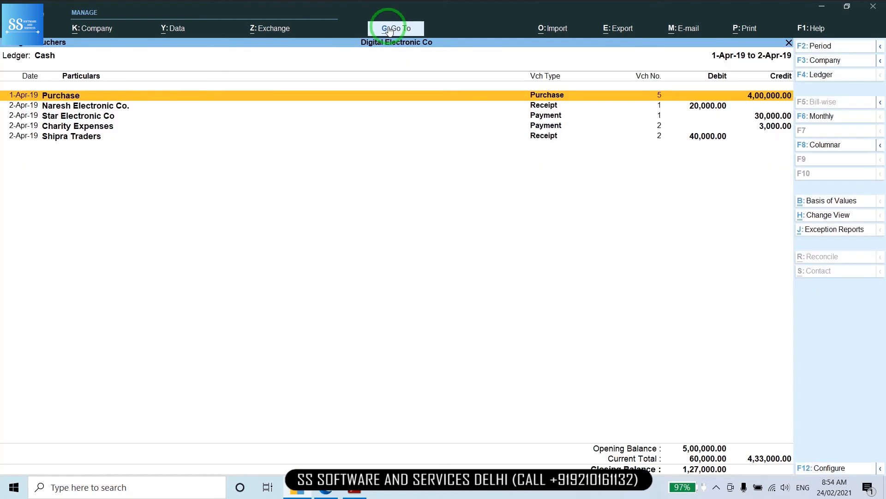
View the PNB BANK ledger (2,70,000 closing), then return to the Account Books menu
key(Escape)
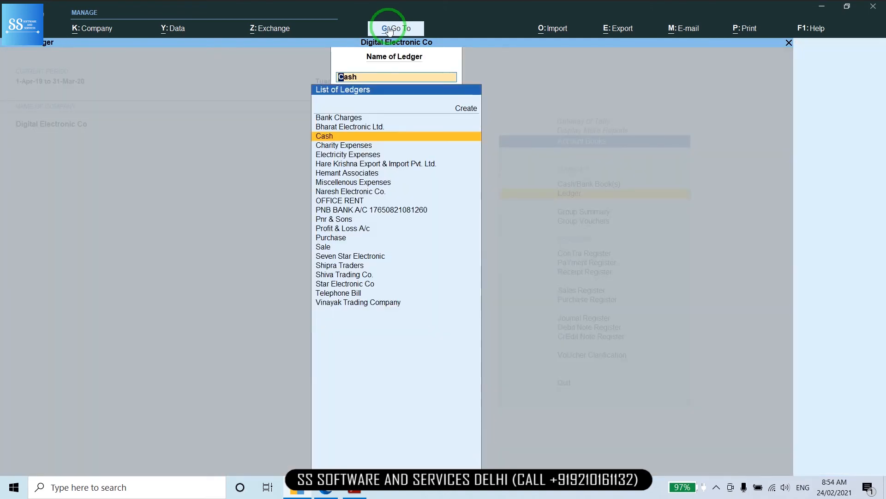
text(PN)
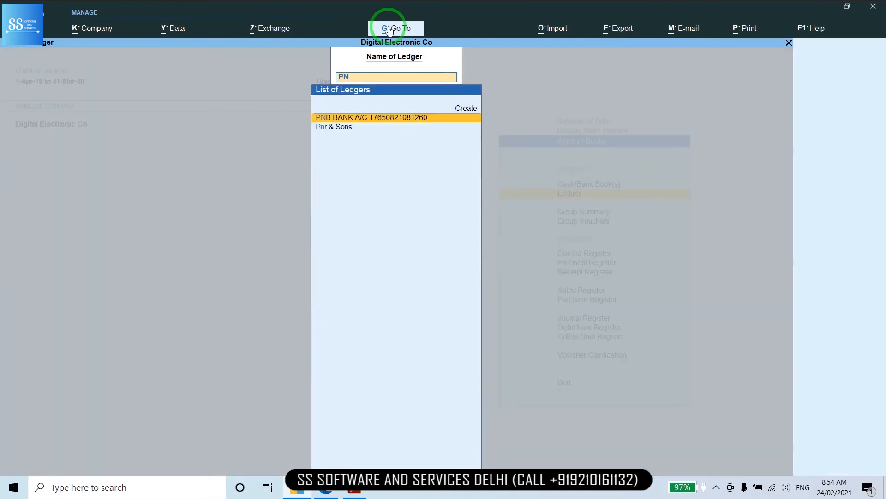
key(Return)
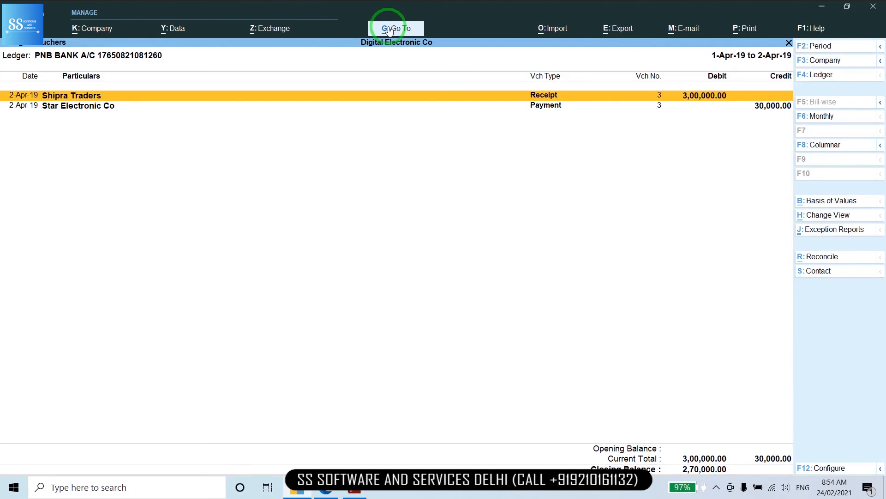
key(Escape)
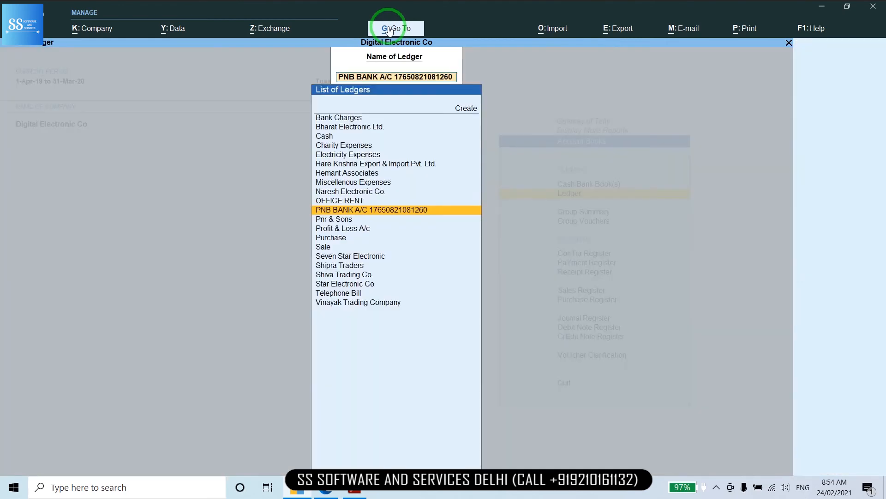
key(Escape)
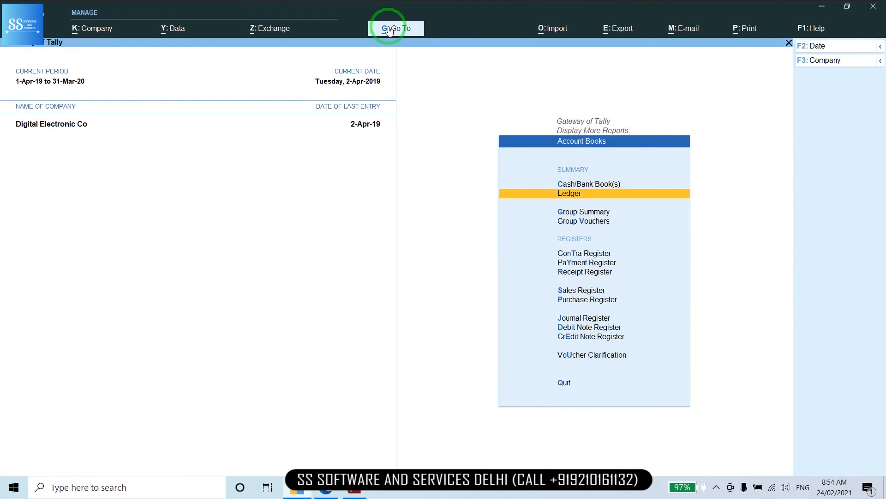
key(Up)
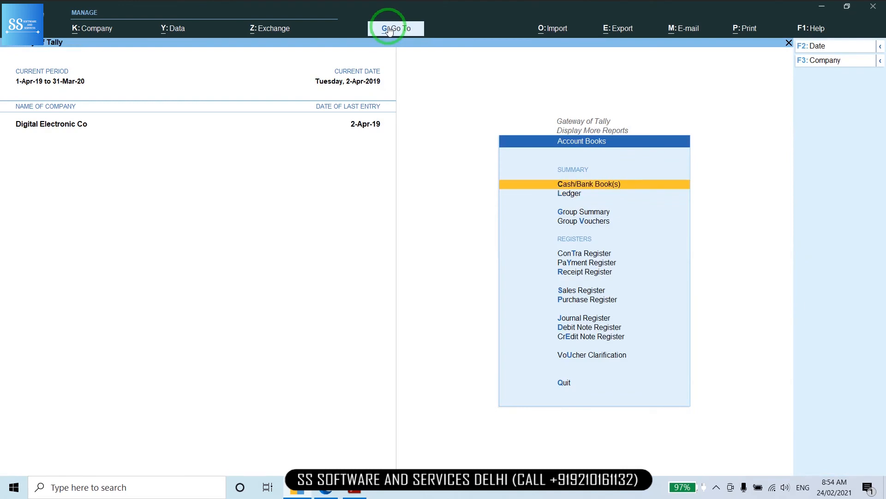
Check Cash/Bank Books (Cash 1,27,000, PNB BANK 2,70,000, total 3,97,000), then return to Gateway
key(Return)
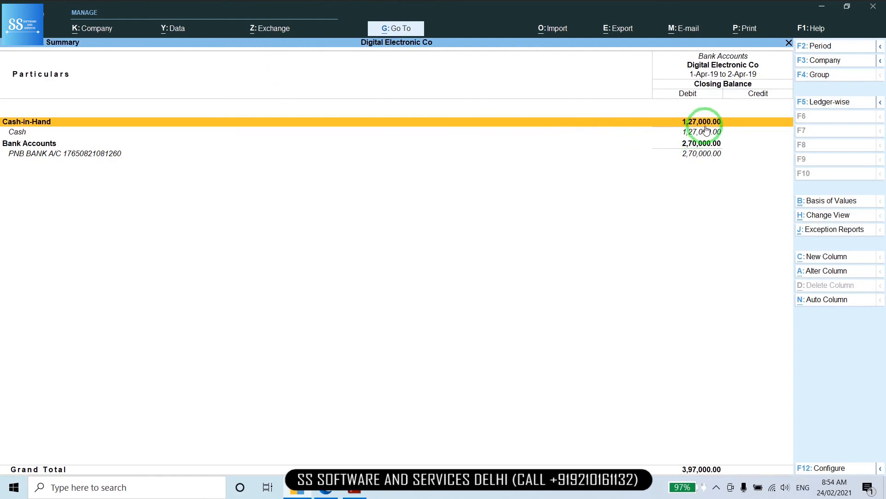
key(Down)
key(Down)
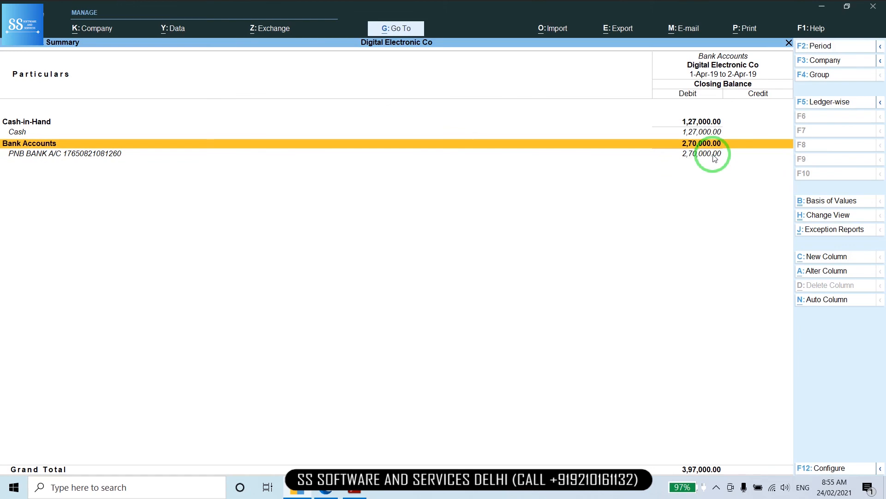
key(Return)
key(Return)
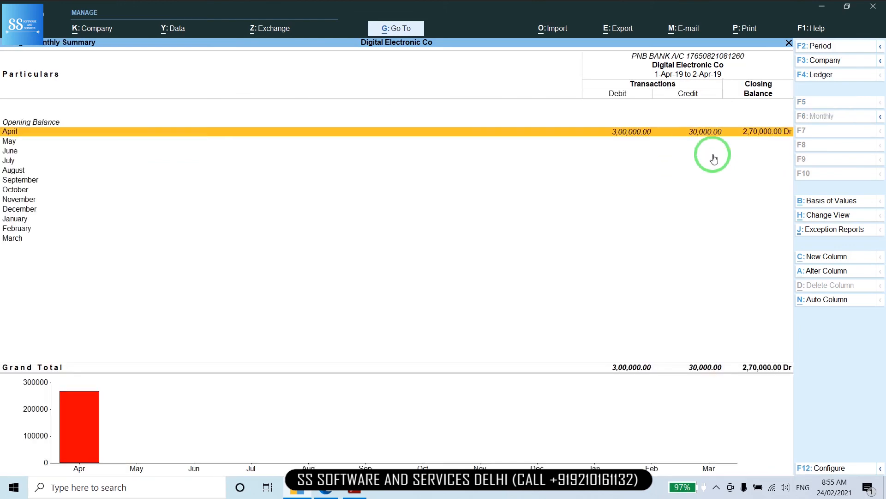
key(Escape)
key(Escape)
key(Escape)
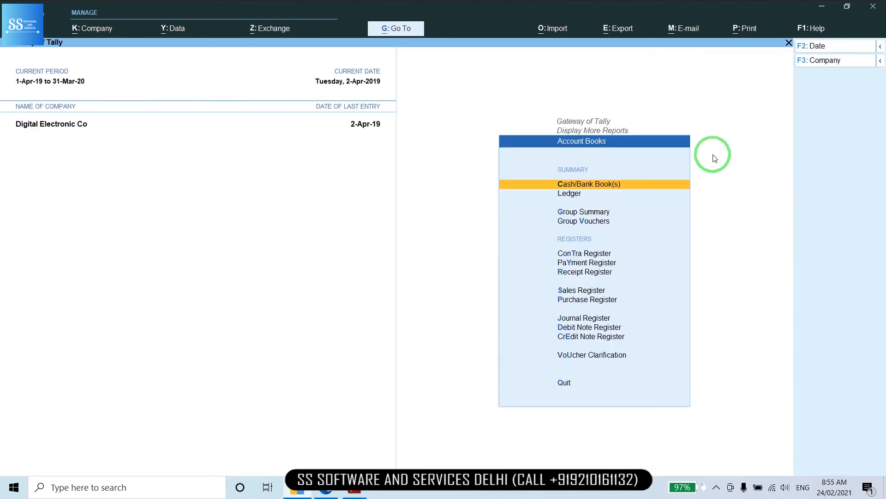
key(Escape)
key(Escape)
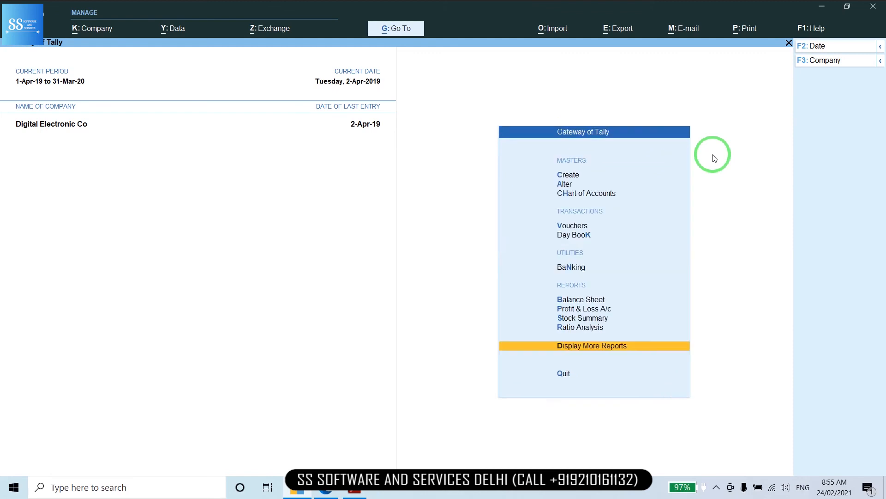